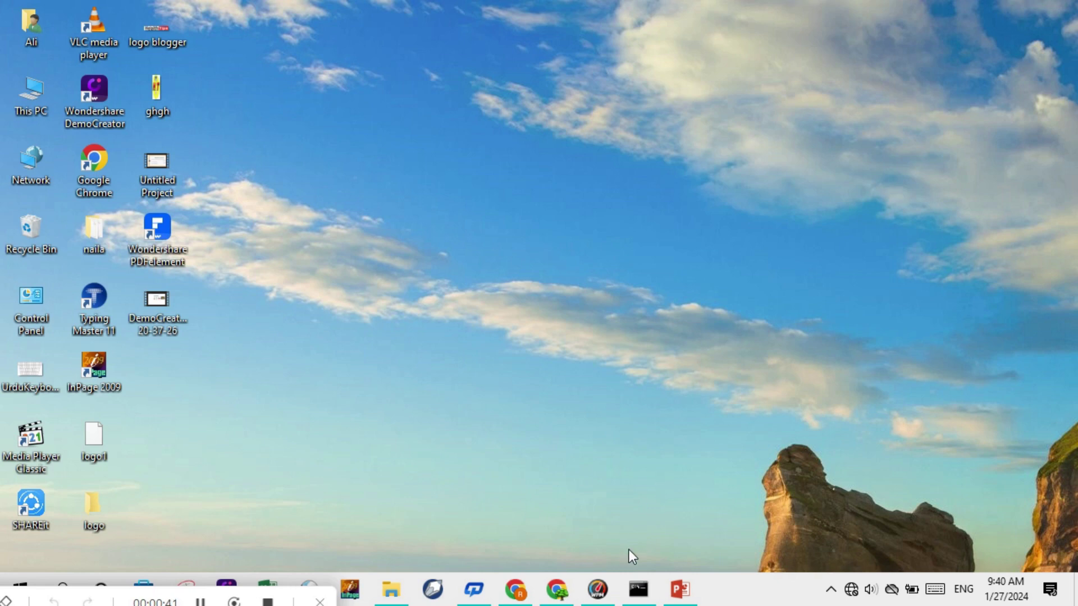
pyautogui.click(639, 591)
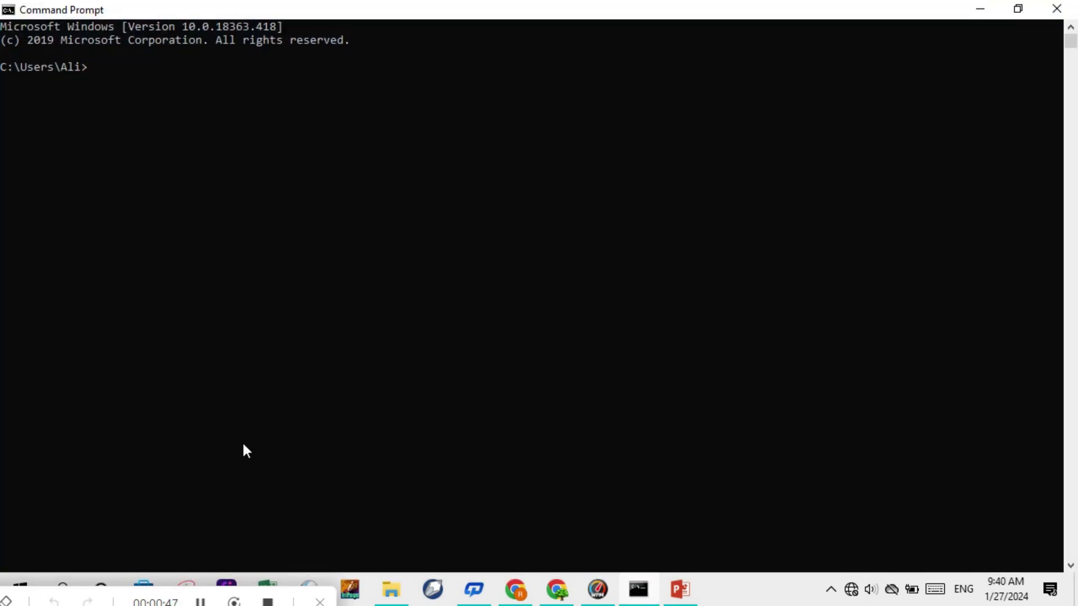
pyautogui.click(203, 601)
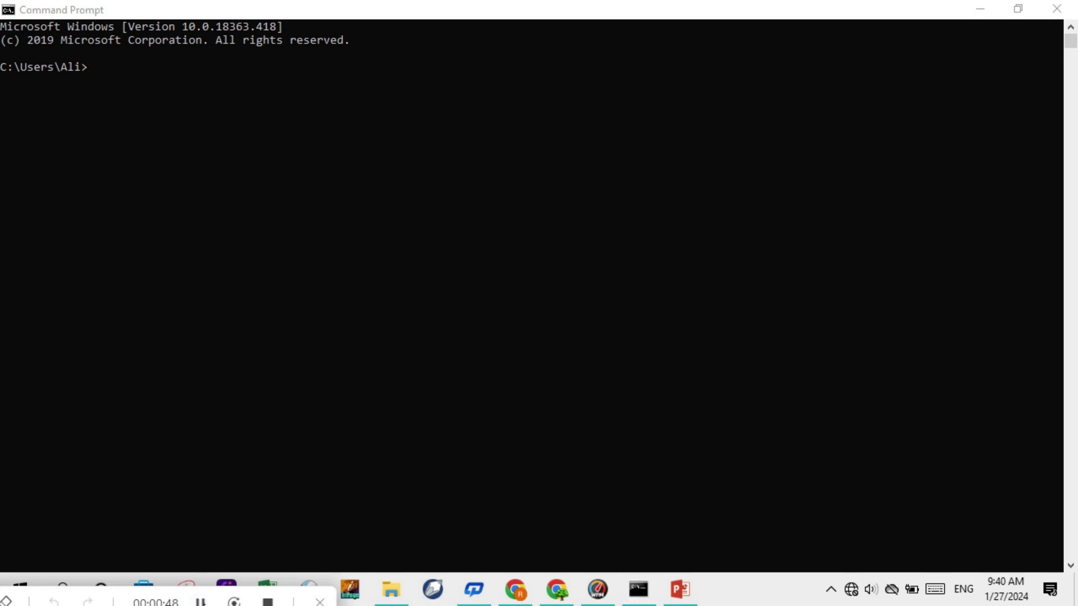
pyautogui.click(1060, 7)
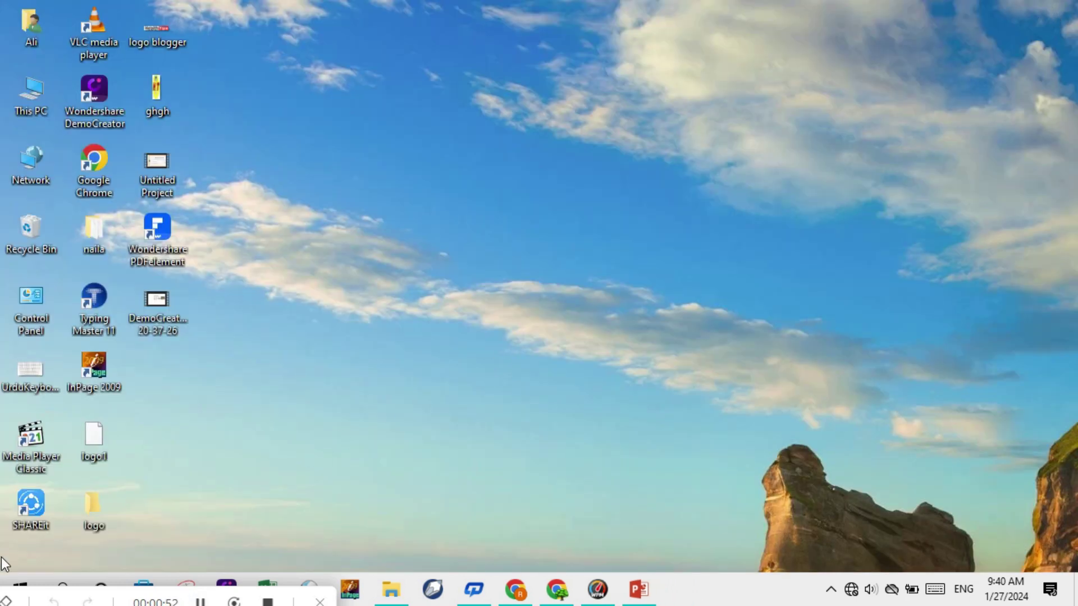
# - Open Command Prompt as administrator and maximize its window
pyautogui.click(63, 586)
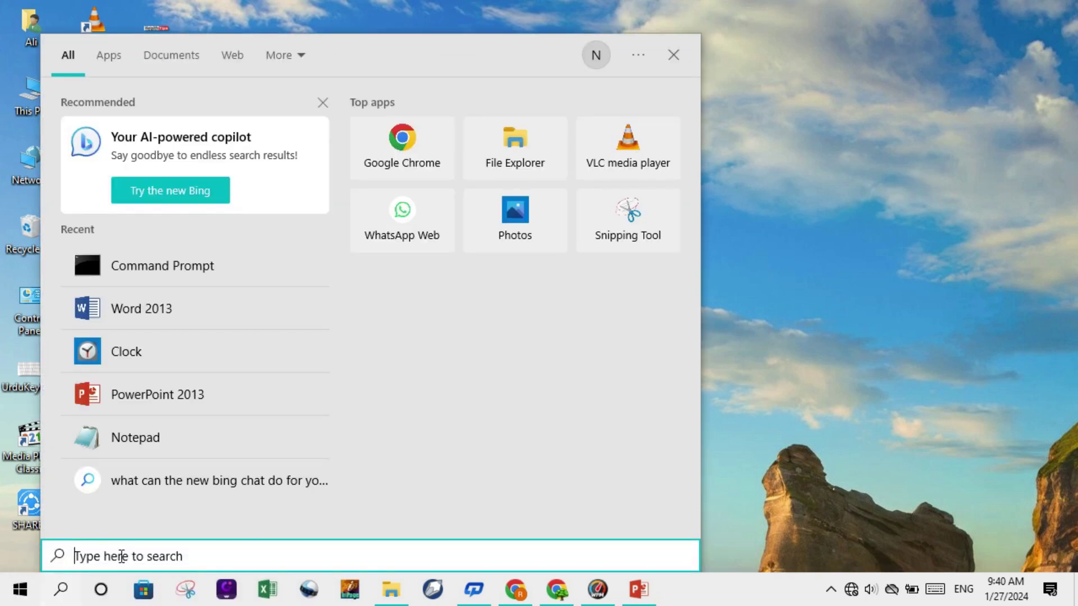
pyautogui.rightClick(157, 268)
pyautogui.click(211, 284)
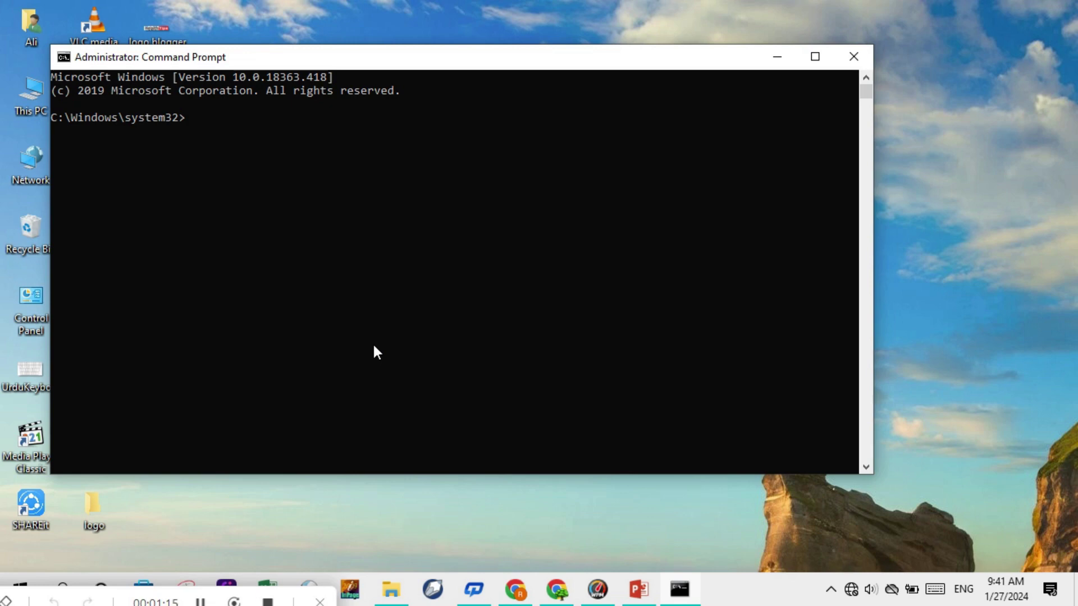
pyautogui.click(202, 602)
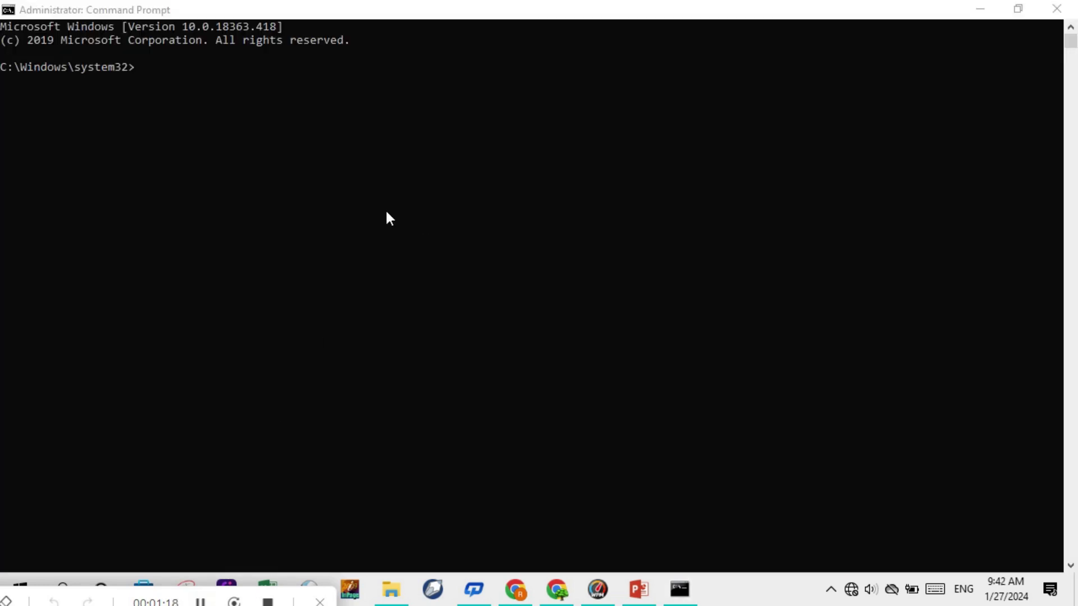
# - List the computer's user accounts by running the command net user
pyautogui.click(153, 68)
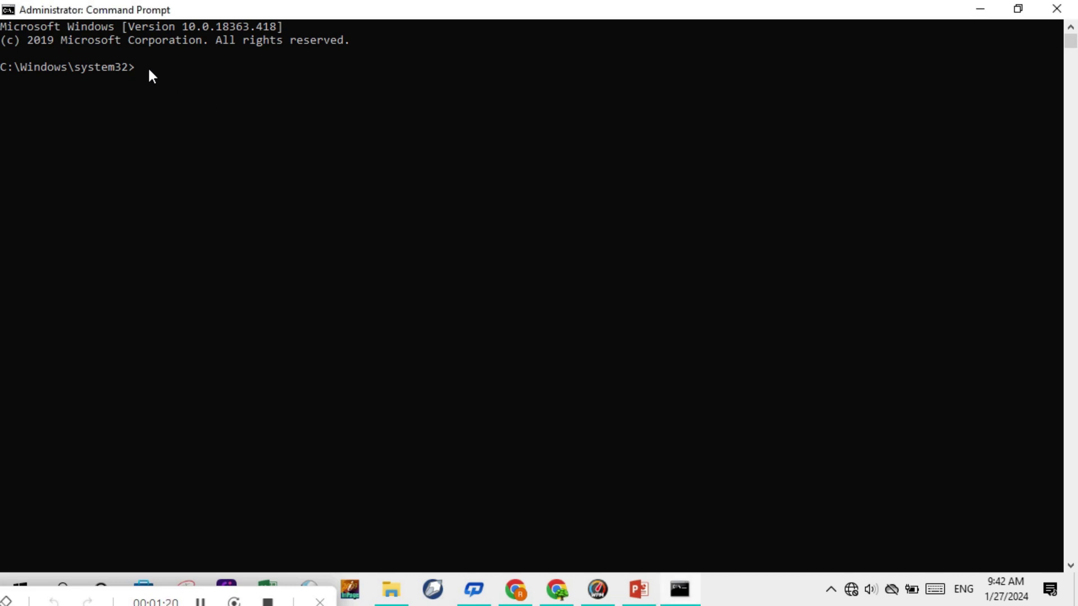
pyautogui.write('netu')
pyautogui.press('BackSpace')
pyautogui.write('user')
pyautogui.press('Return')
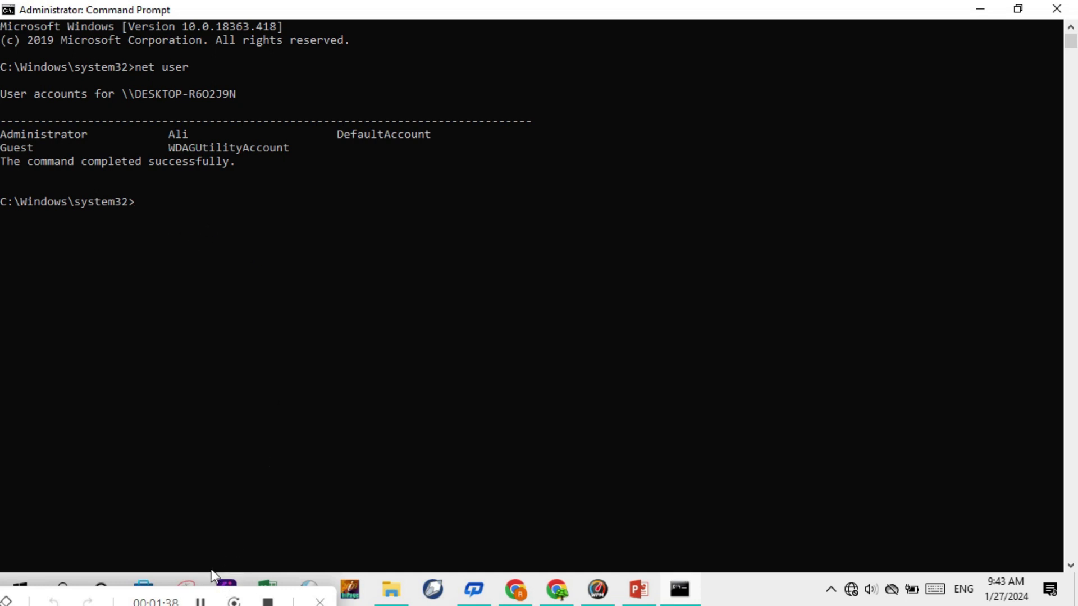
pyautogui.click(201, 602)
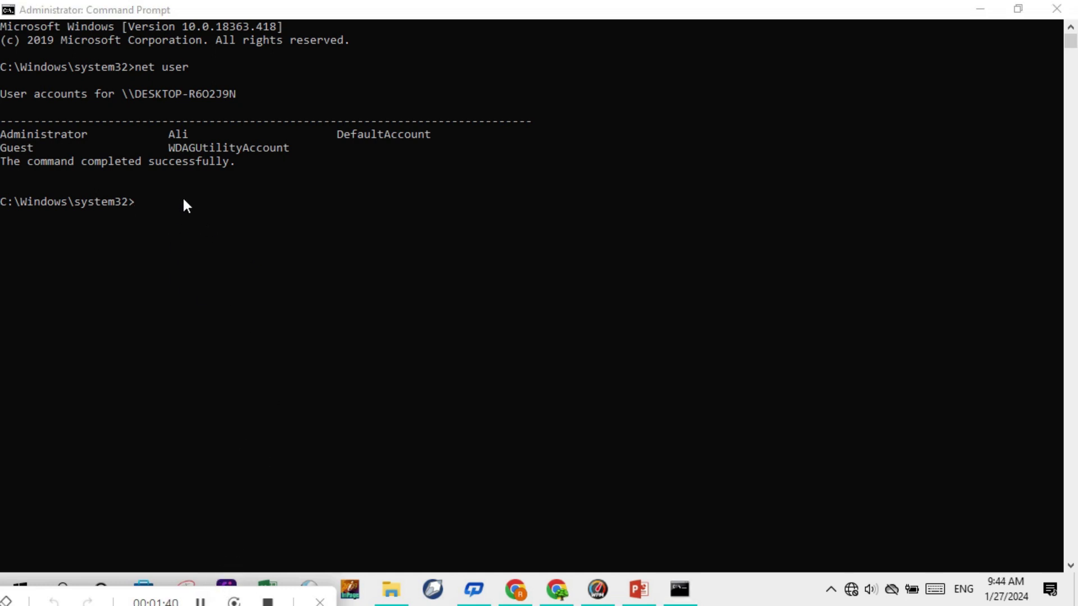
# - Begin a second net user command with the initial letter of the local account's name
pyautogui.click(141, 205)
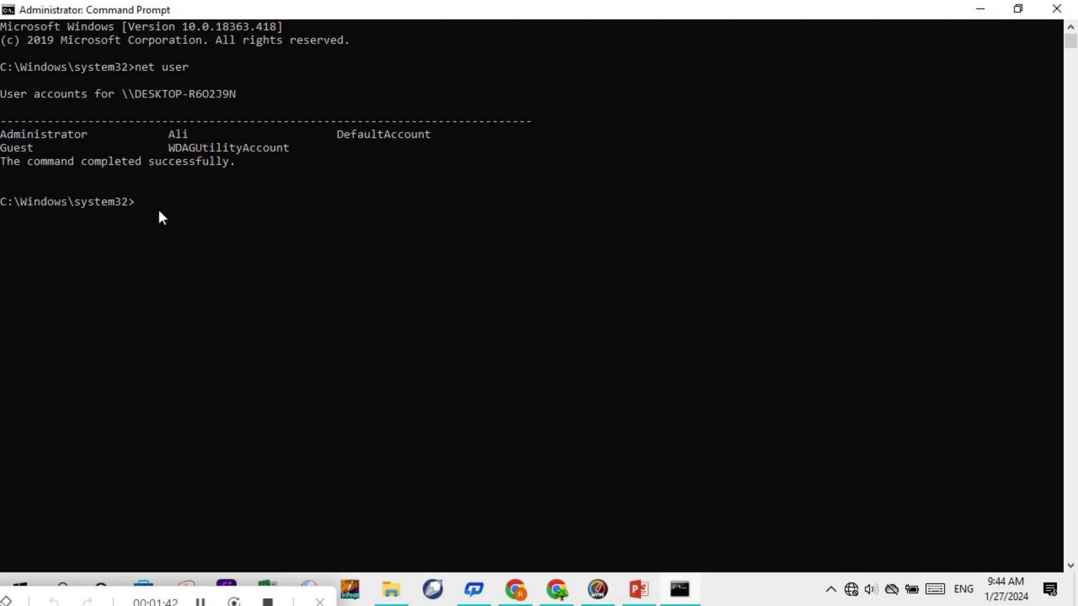
pyautogui.write('net user')
pyautogui.write('a')
pyautogui.press('BackSpace')
pyautogui.write('A')
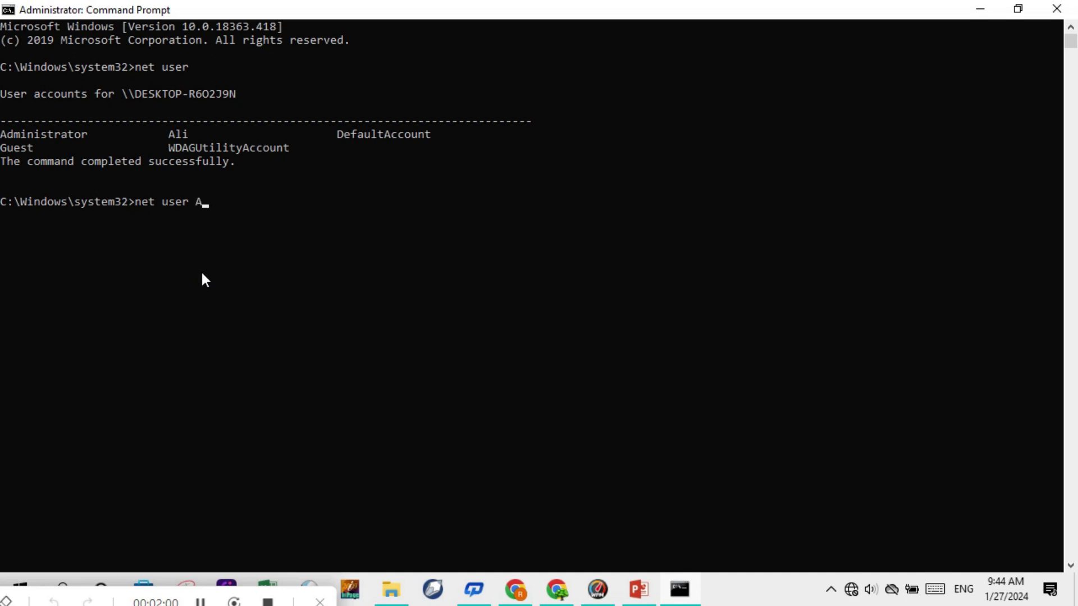
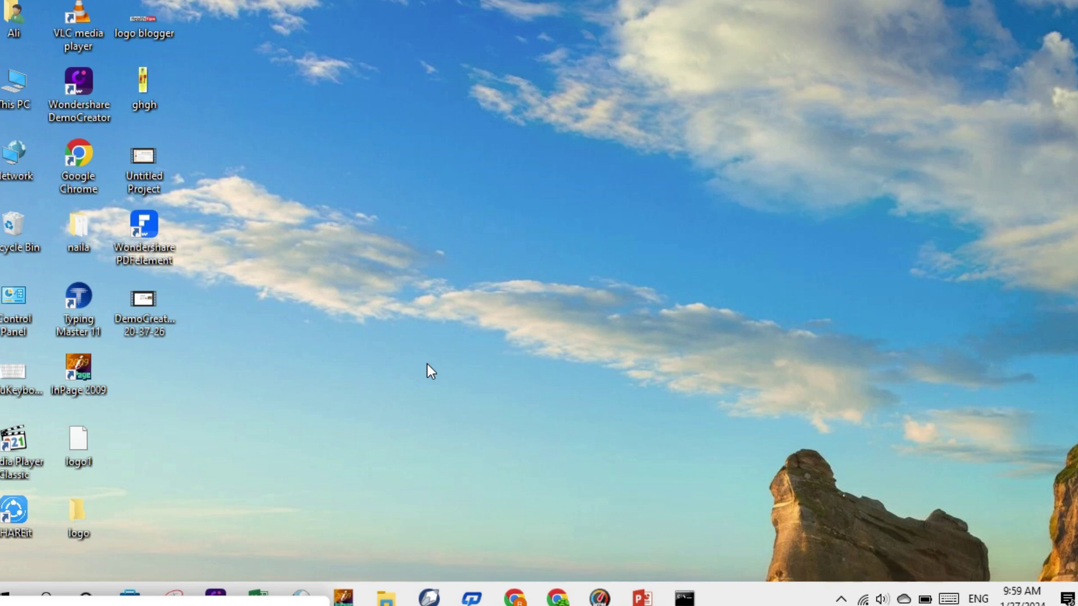
# - Open the folder %windir%\System32\drivers\etc through the Run dialog, replacing the existing entry, and maximize the folder window
pyautogui.press('super+r')
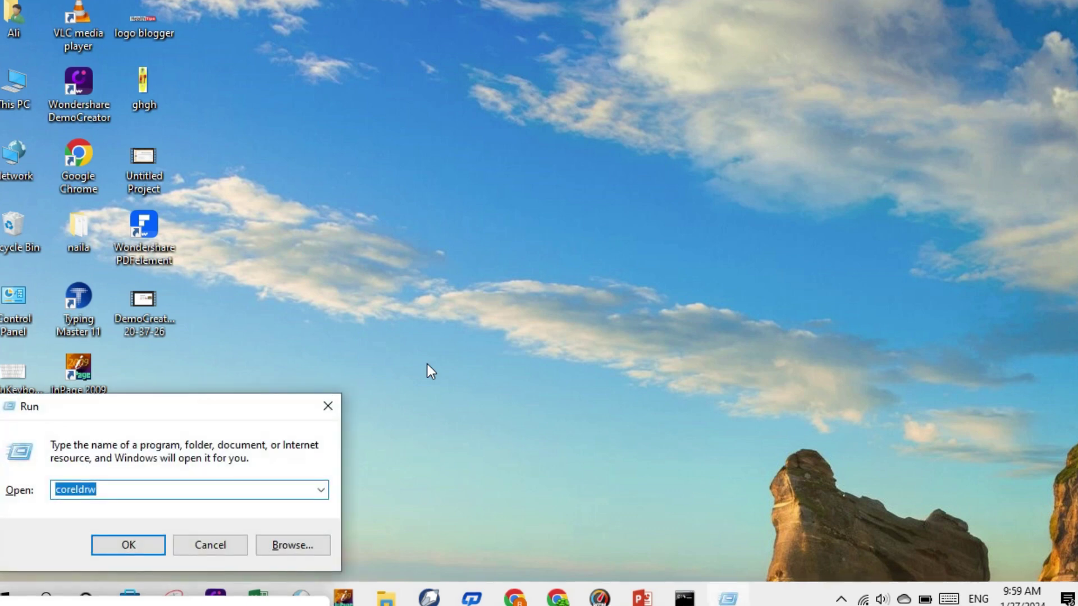
pyautogui.click(127, 489)
pyautogui.press('BackSpace')
pyautogui.press('BackSpace')
pyautogui.press('BackSpace')
pyautogui.press('BackSpace')
pyautogui.press('BackSpace')
pyautogui.press('BackSpace')
pyautogui.press('BackSpace')
pyautogui.press('BackSpace')
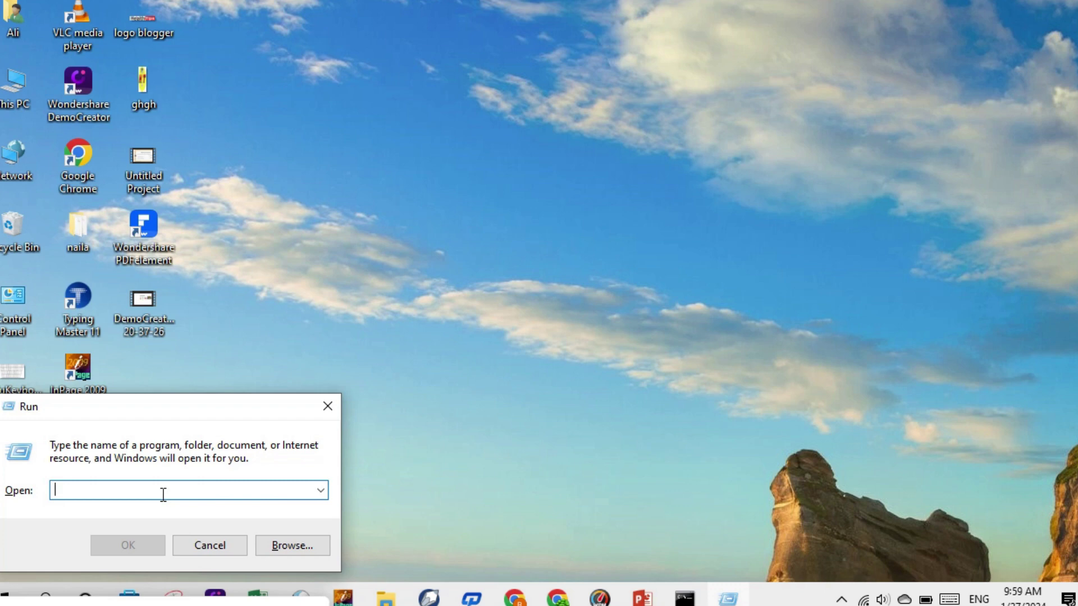
pyautogui.click(182, 599)
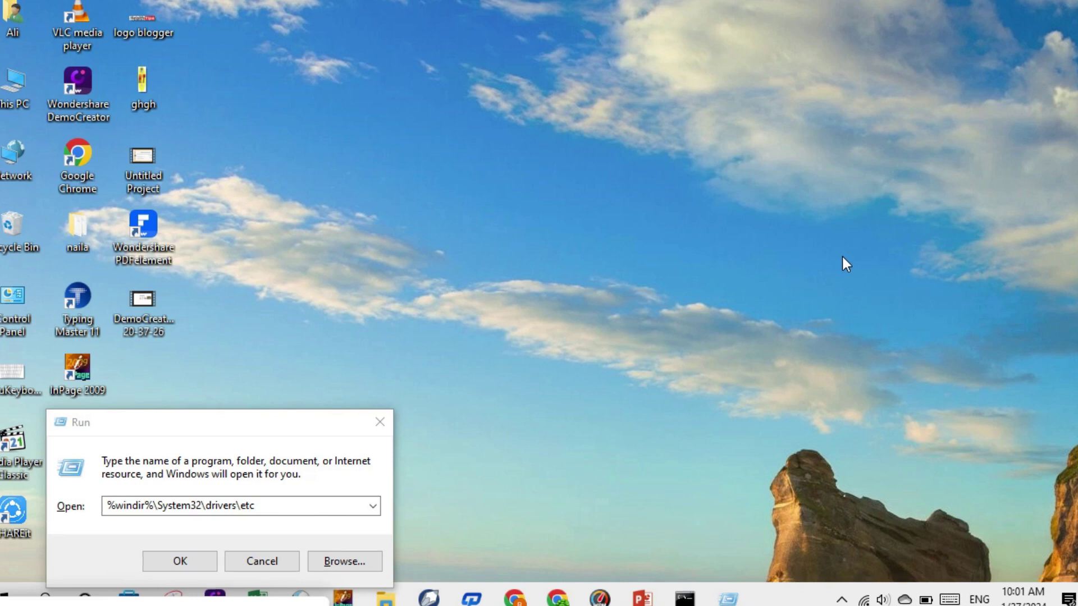
pyautogui.click(194, 561)
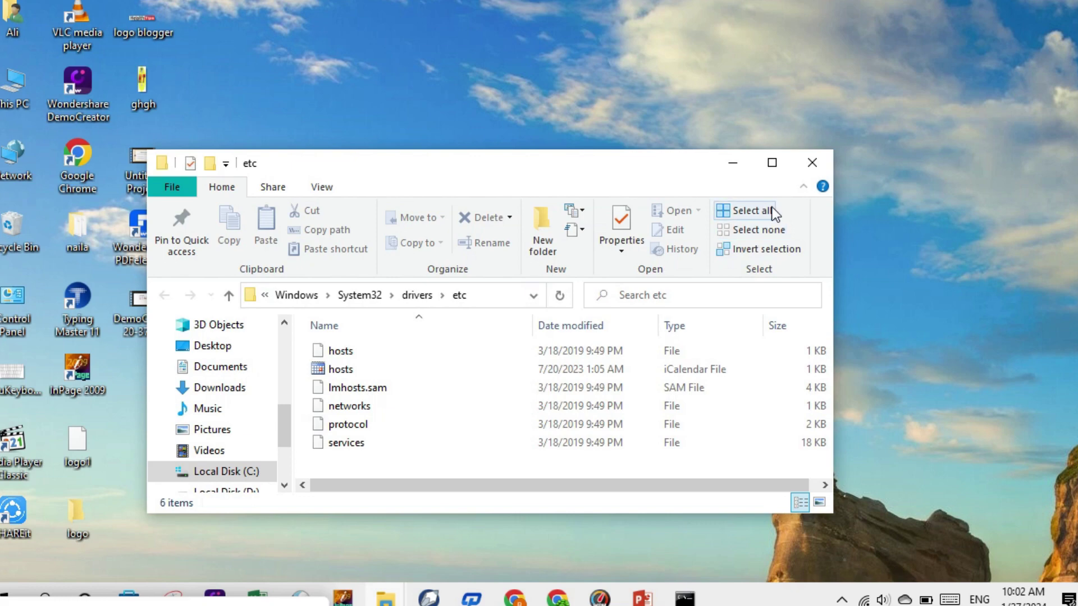
pyautogui.click(771, 163)
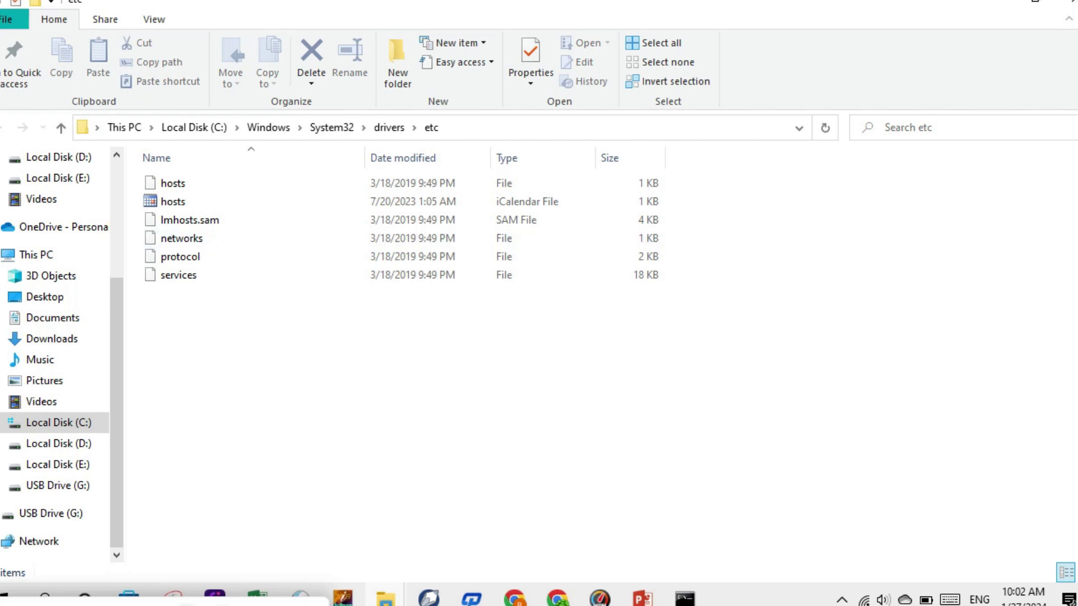
# - Open the hosts file without an extension in Notepad
pyautogui.rightClick(194, 184)
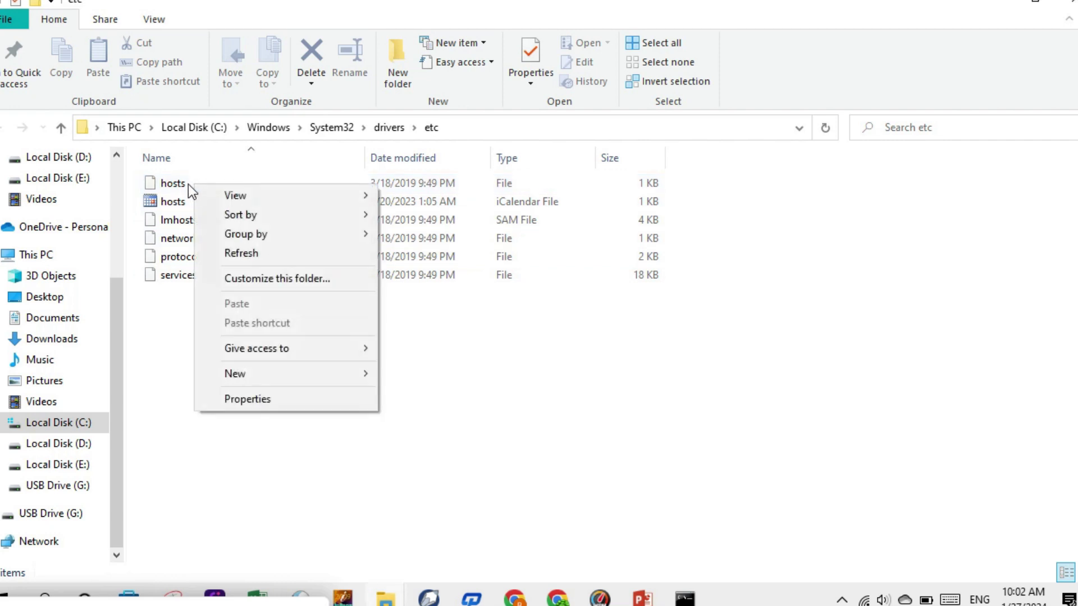
pyautogui.click(180, 180)
pyautogui.rightClick(180, 185)
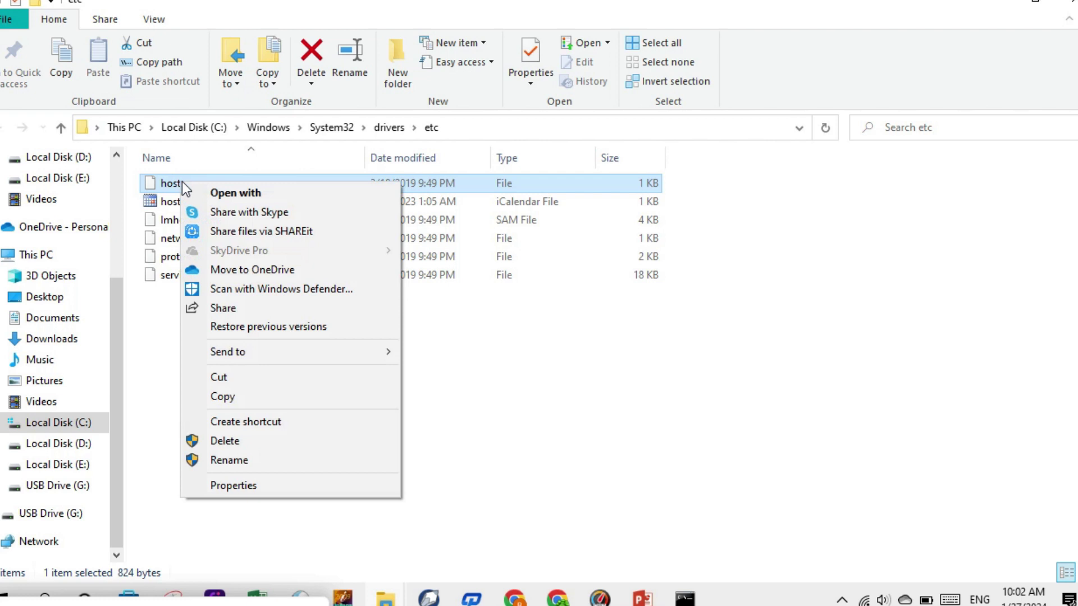
pyautogui.click(251, 192)
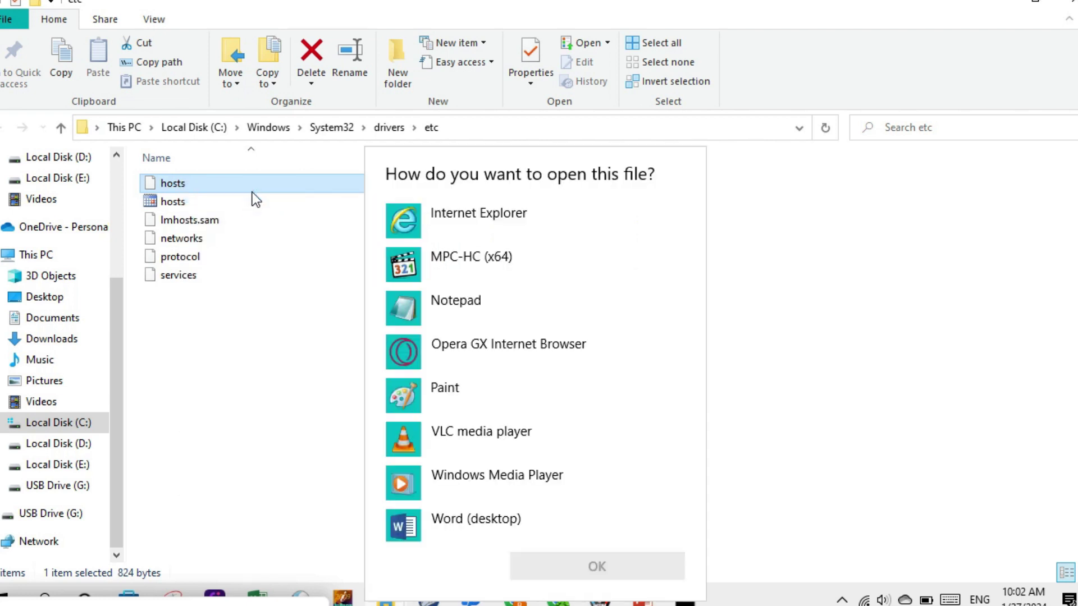
pyautogui.click(456, 311)
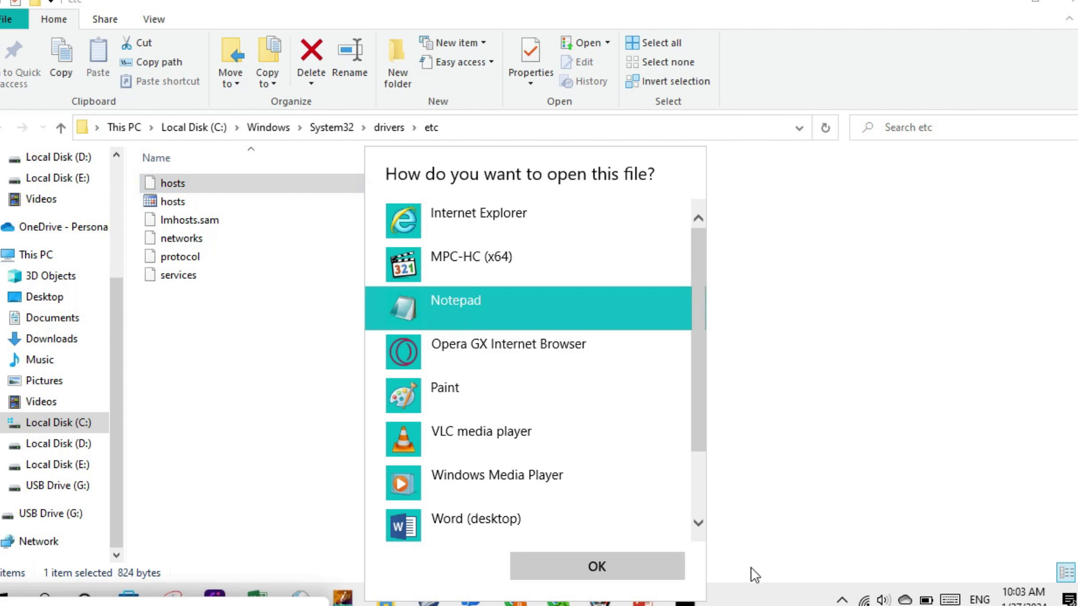
pyautogui.click(634, 568)
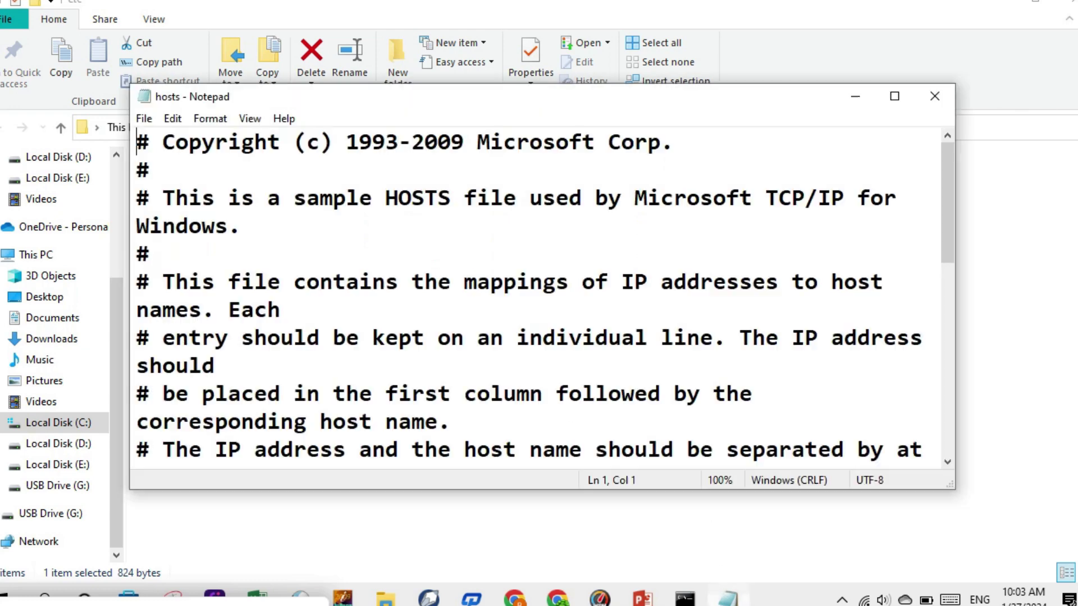
# - Add blank lines at the end of the hosts file, below the ::1 localhost line
pyautogui.click(946, 462)
pyautogui.moveTo(946, 463); pyautogui.dragTo(943, 457)
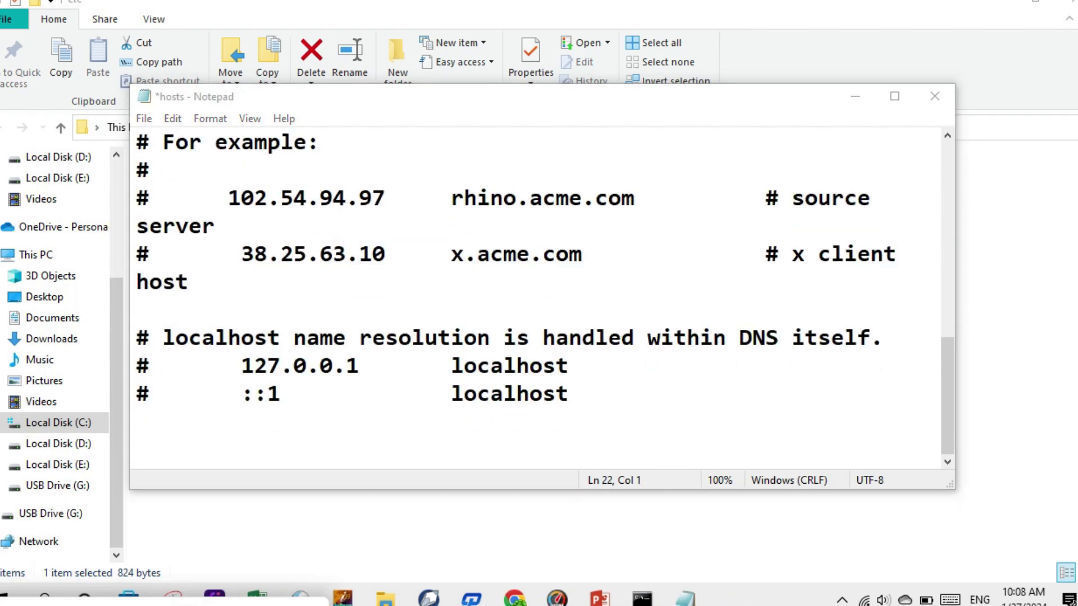
pyautogui.press('Return')
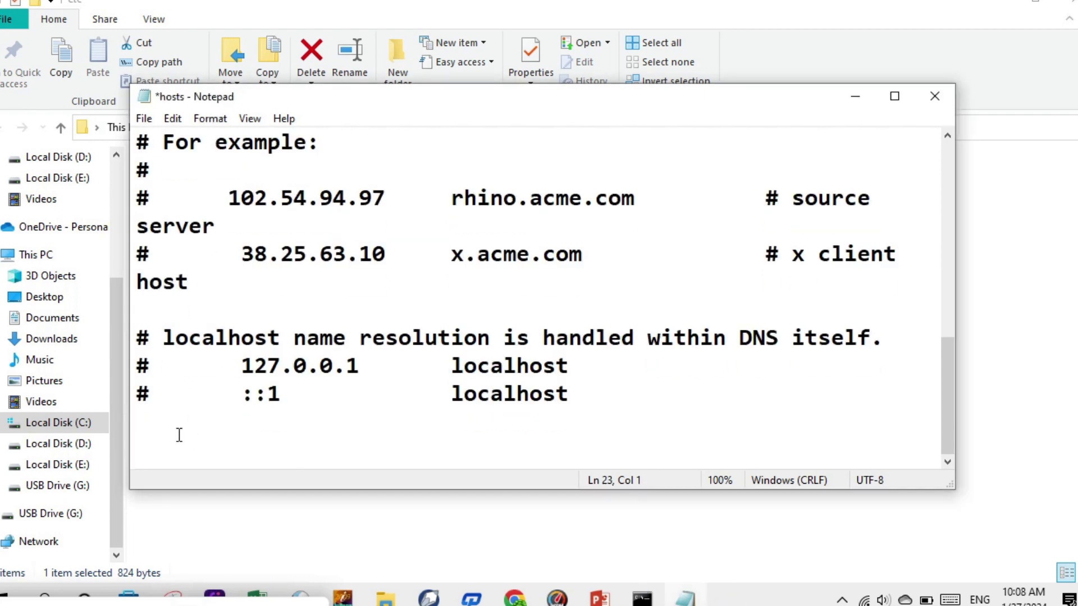
pyautogui.click(577, 394)
pyautogui.press('Return')
# - Copy the address 127.0.0.1 onto the blank line below the ::1 entry and change it to 127.0.0.2
pyautogui.moveTo(241, 366); pyautogui.dragTo(357, 366)
pyautogui.press('super+c')
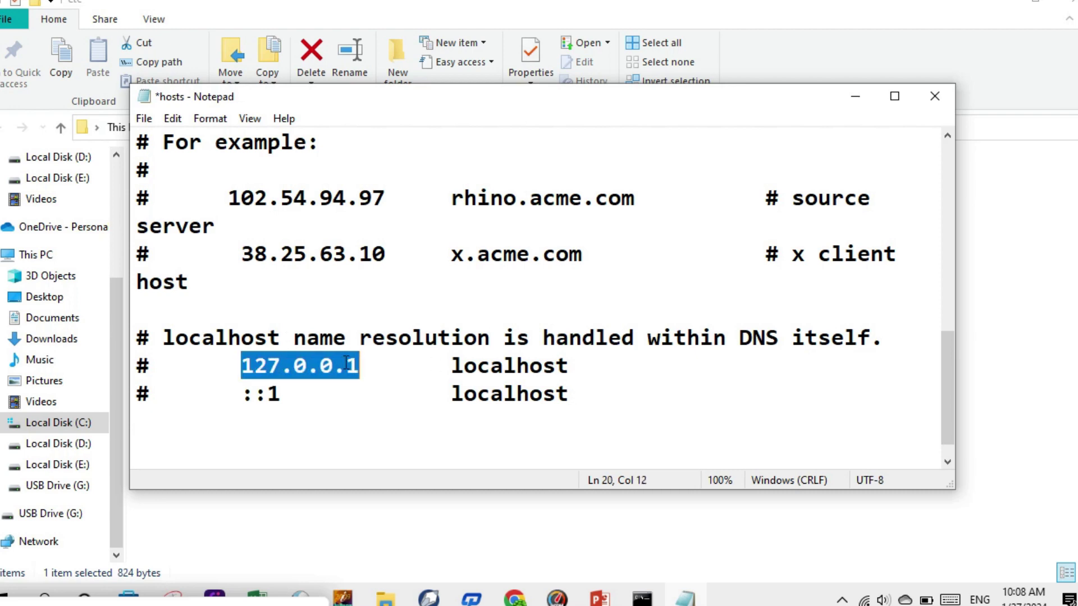
pyautogui.rightClick(331, 364)
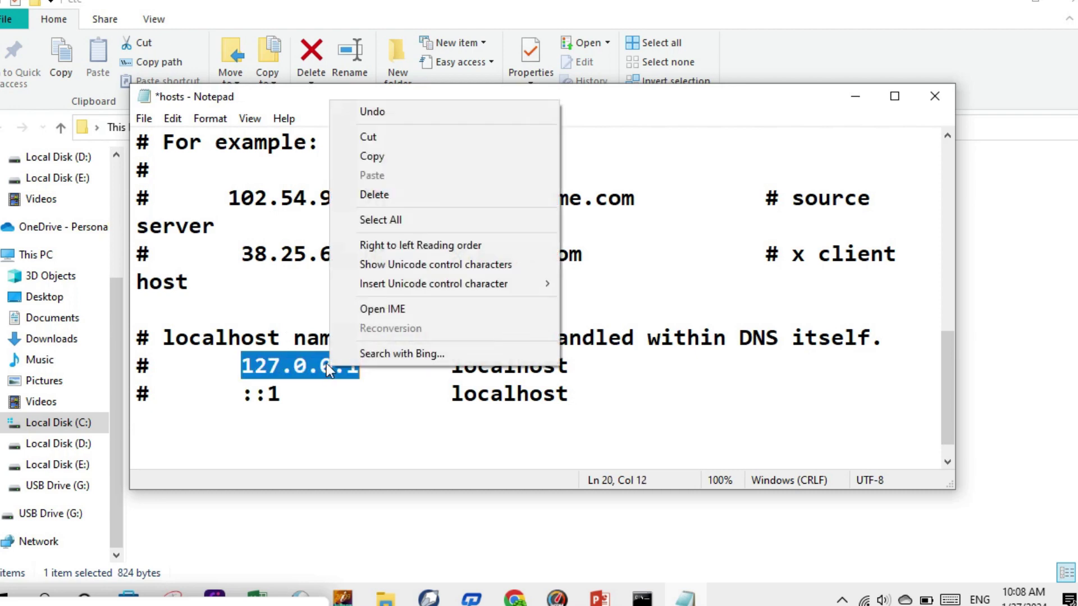
pyautogui.click(371, 155)
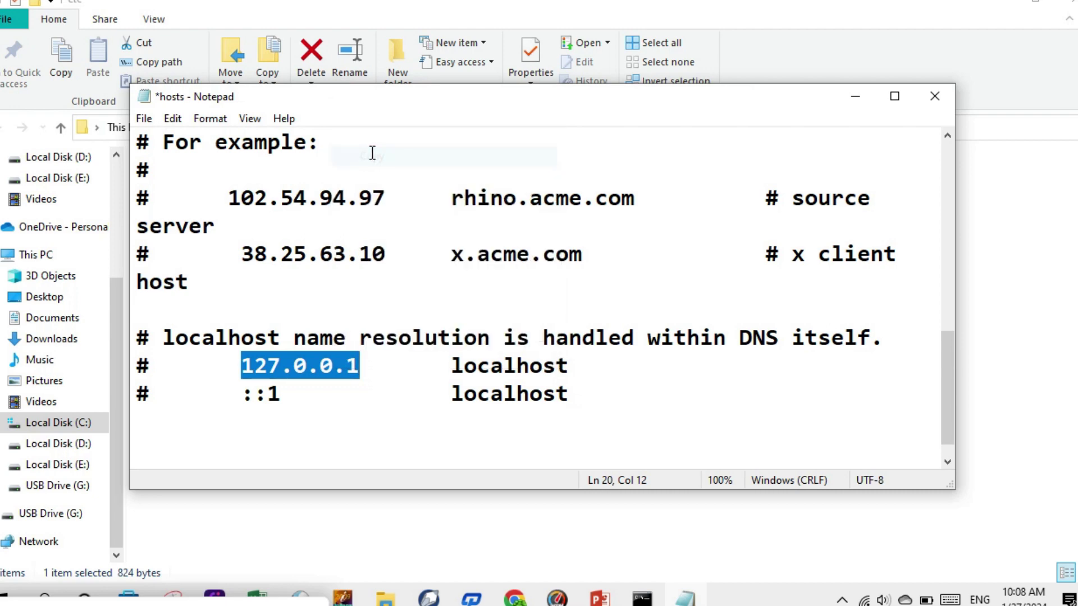
pyautogui.click(148, 426)
pyautogui.rightClick(146, 423)
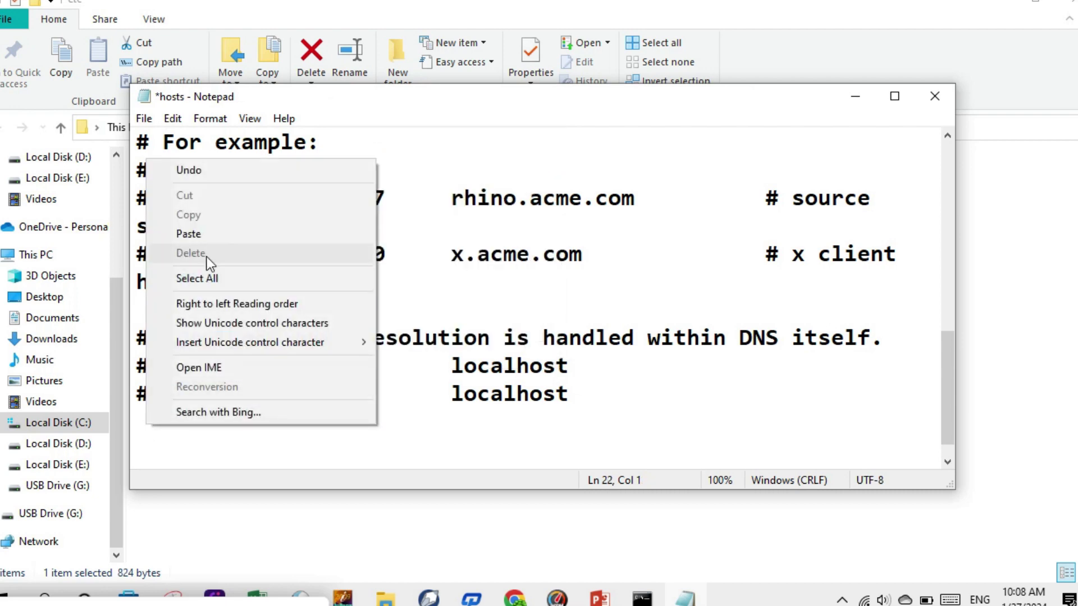
pyautogui.click(206, 236)
pyautogui.press('BackSpace')
pyautogui.write('27.0.0.2')
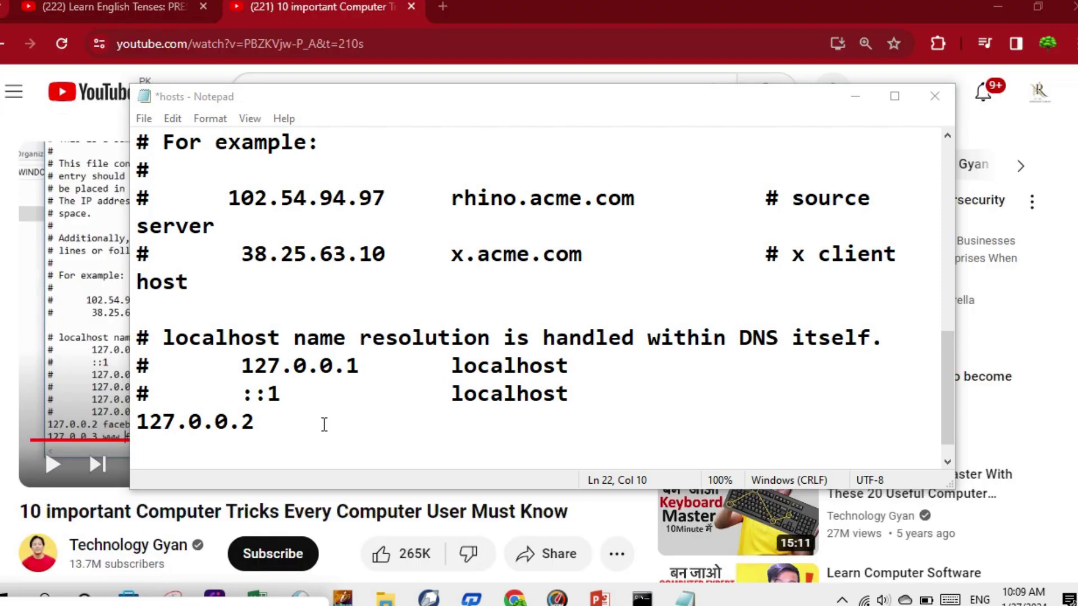
# - Add the host name facbook.com after 127.0.0.2, separated by one space, and start a new line
pyautogui.click(295, 423)
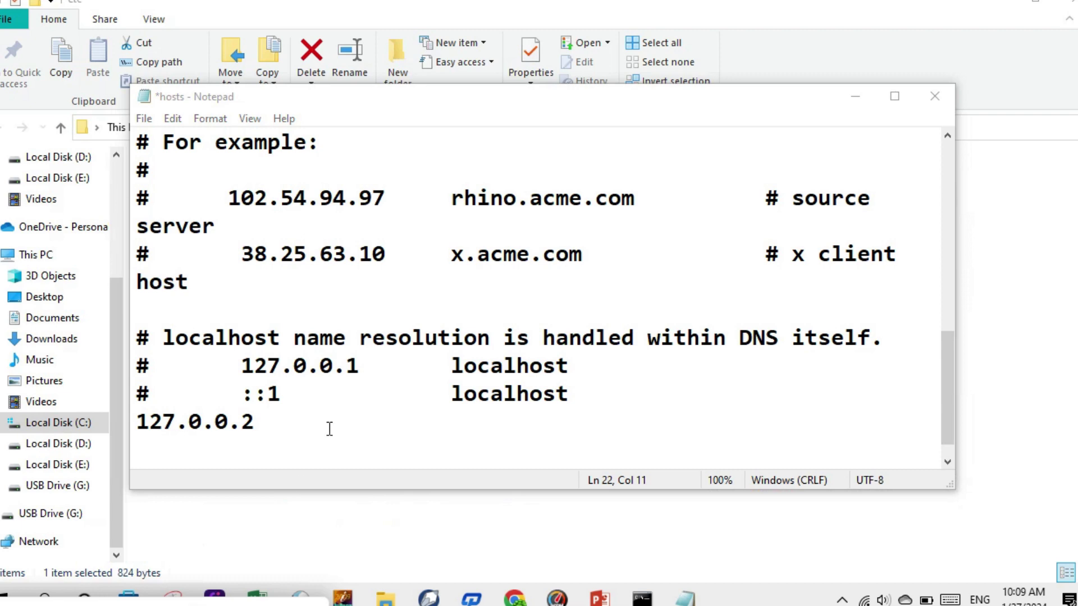
pyautogui.click(264, 424)
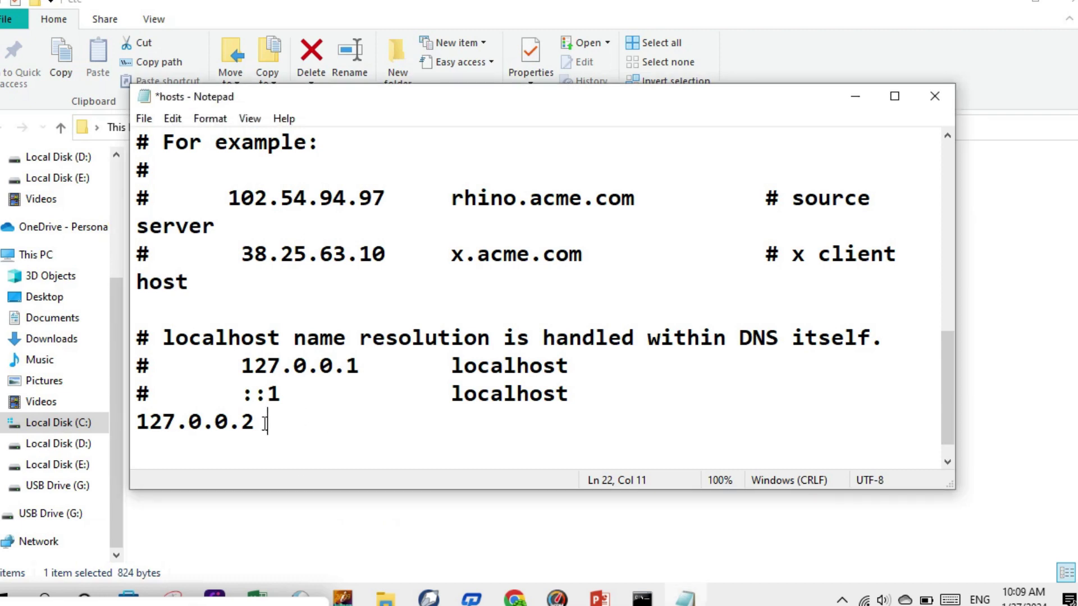
pyautogui.press('BackSpace')
pyautogui.write('fac')
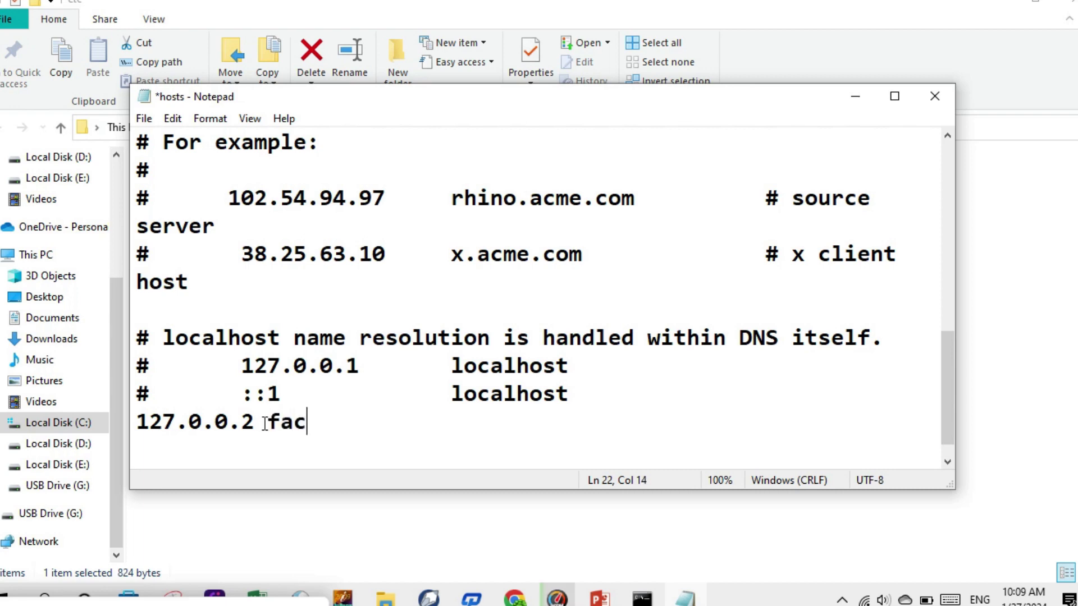
pyautogui.write('book')
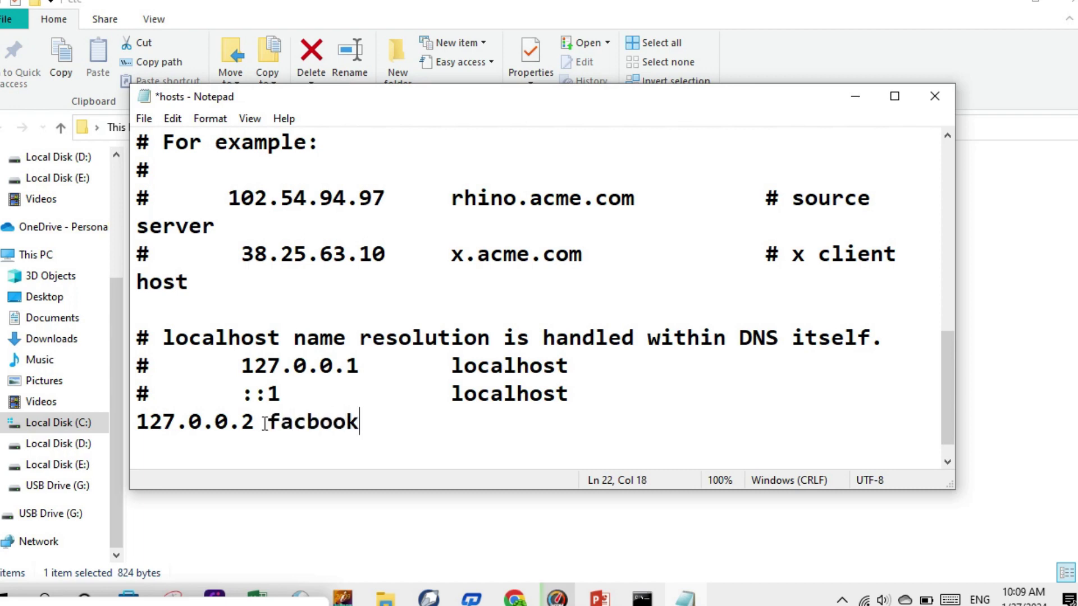
pyautogui.write('.com')
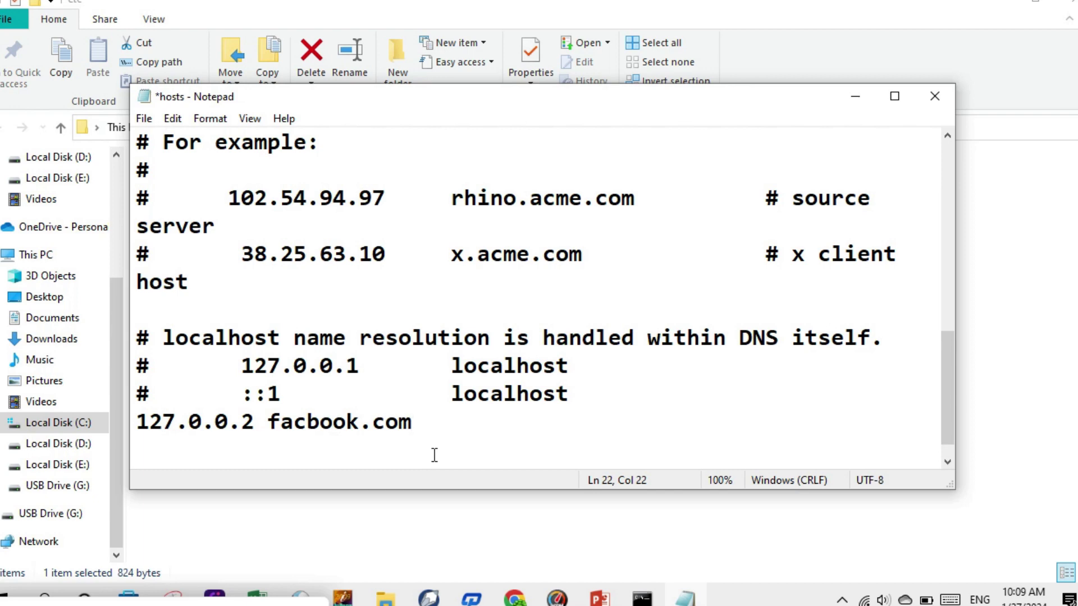
pyautogui.press('Return')
pyautogui.doubleClick(335, 429)
pyautogui.click(335, 429)
pyautogui.doubleClick(328, 429)
pyautogui.click(328, 429)
pyautogui.doubleClick(328, 430)
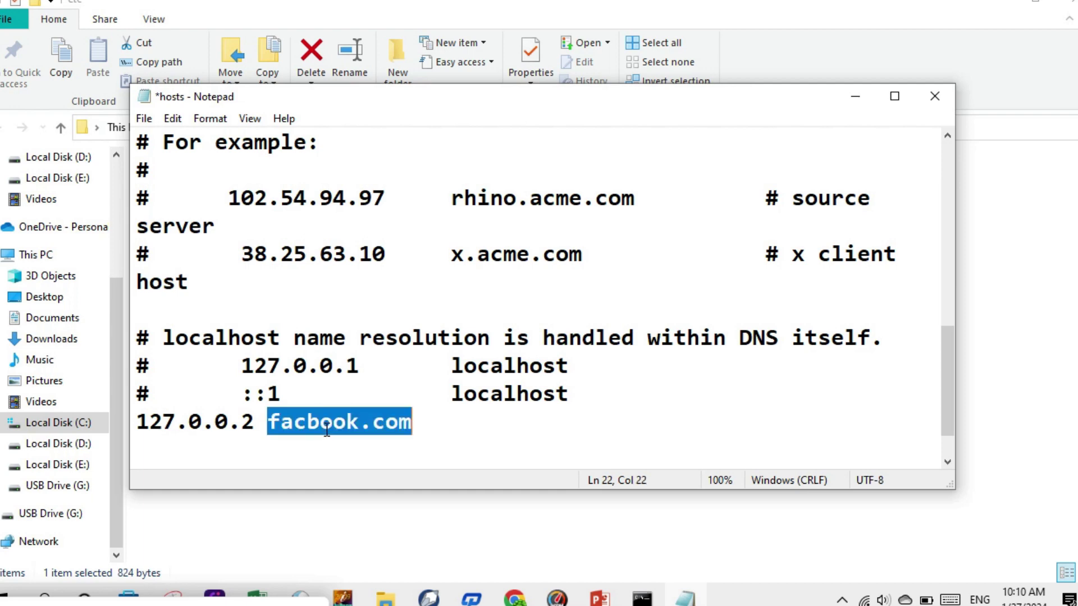
pyautogui.click(327, 429)
pyautogui.doubleClick(267, 429)
pyautogui.click(267, 430)
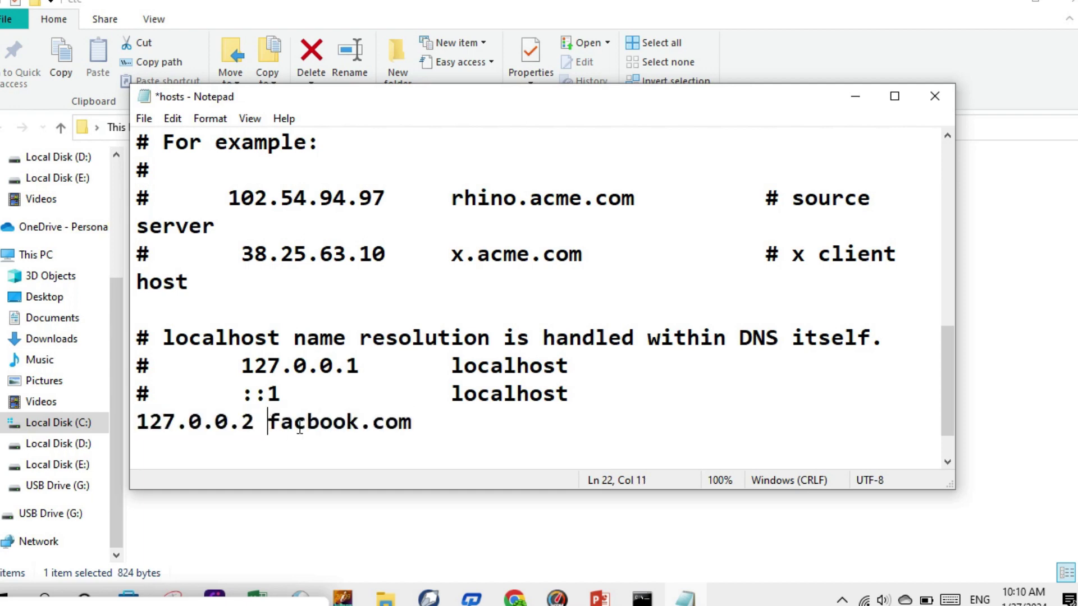
# - Duplicate the 127.0.0.2 facbook.com entry onto the blank line directly below it
pyautogui.moveTo(419, 424); pyautogui.dragTo(134, 425)
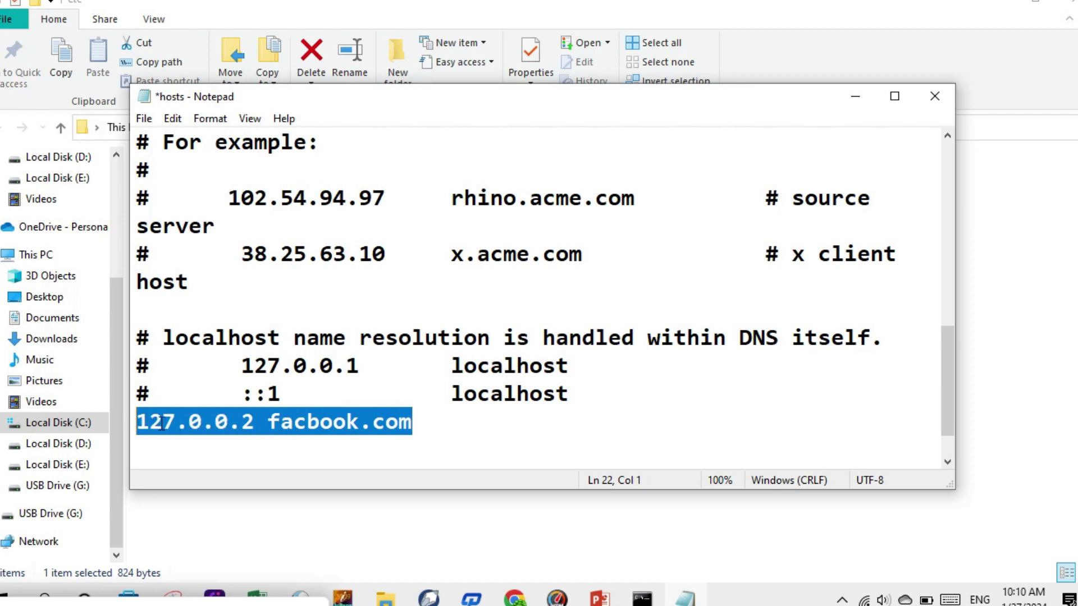
pyautogui.rightClick(223, 422)
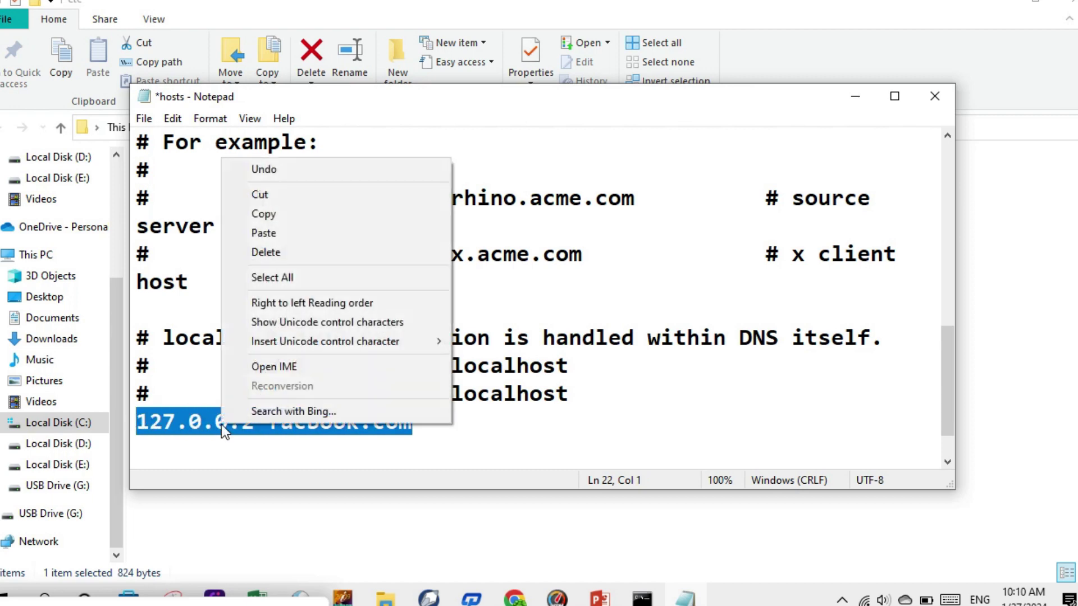
pyautogui.click(276, 216)
pyautogui.click(150, 439)
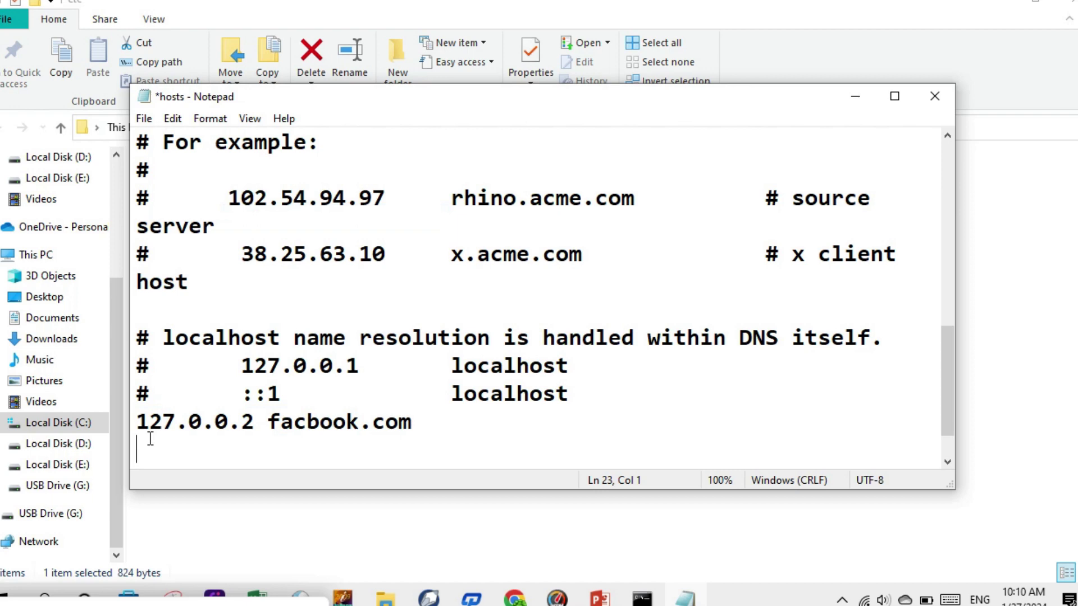
pyautogui.rightClick(147, 448)
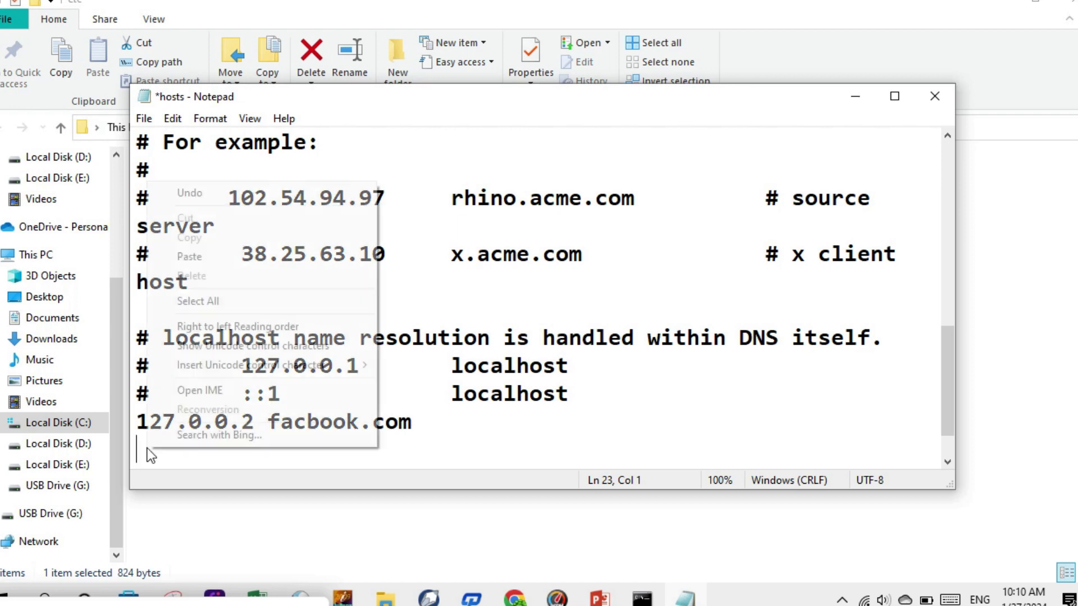
pyautogui.click(189, 257)
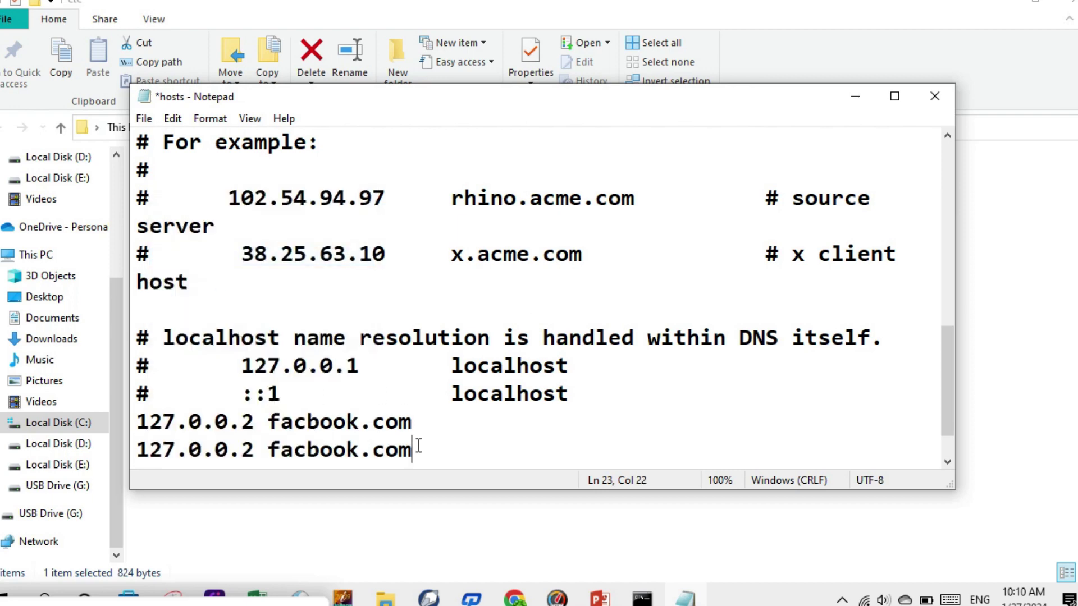
# - Change the duplicated entry's address to 127.0.0.3 and its host name to wwwfacbook.com
pyautogui.click(256, 451)
pyautogui.press('BackSpace')
pyautogui.write('3')
pyautogui.click(270, 449)
pyautogui.write('www')
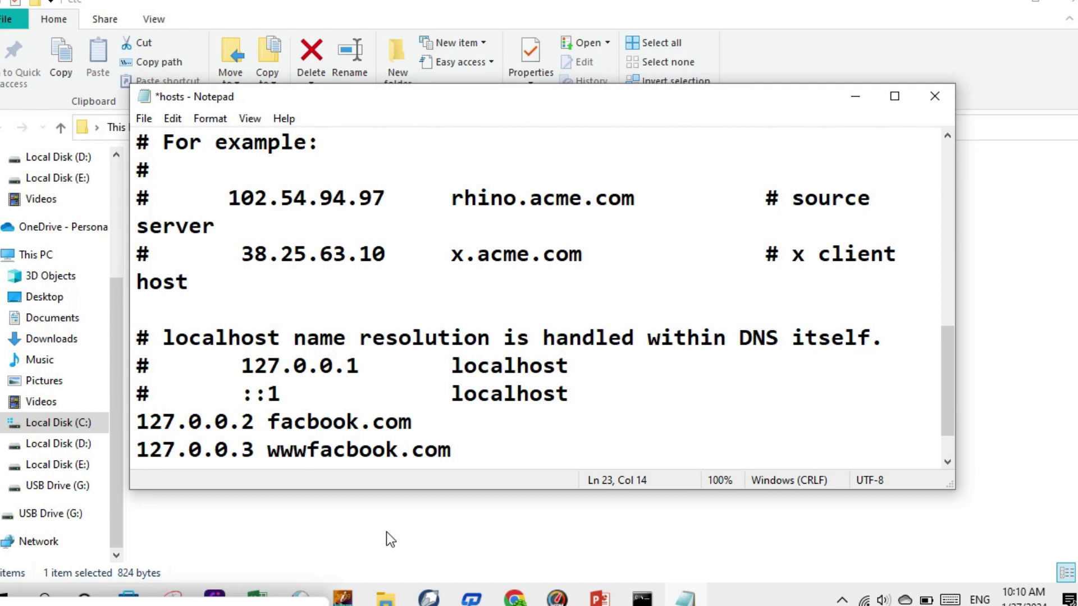
pyautogui.click(209, 597)
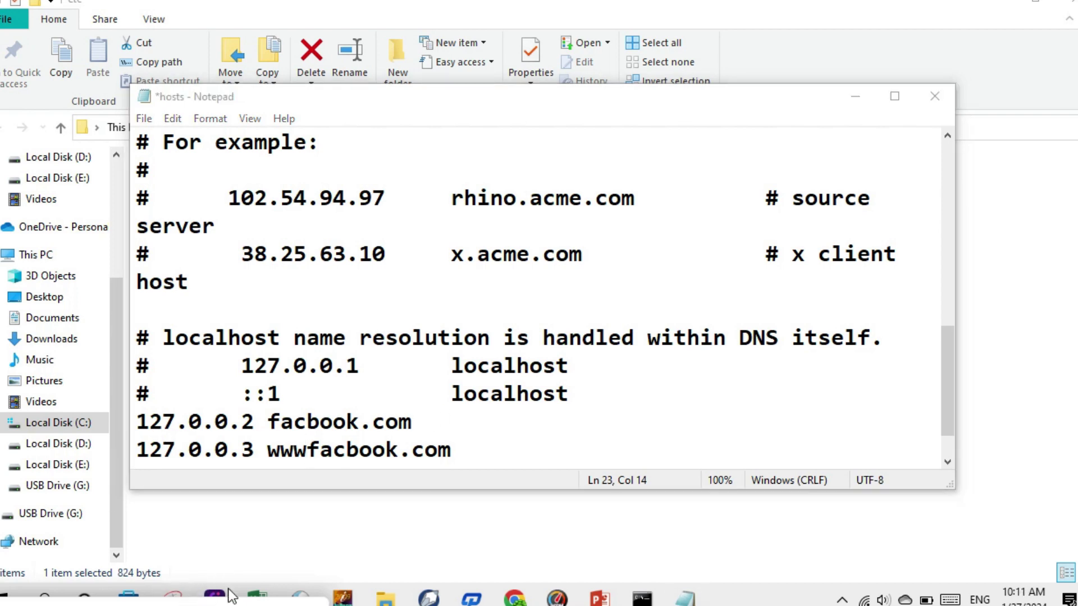
pyautogui.click(486, 453)
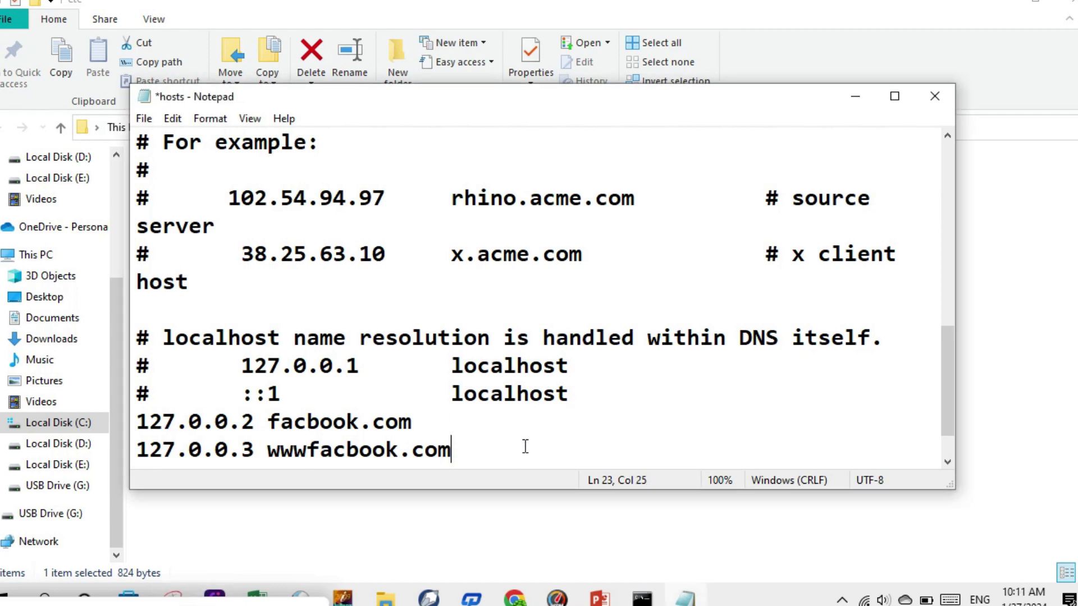
# - Save the file as hosts on Local Disk (E:) and start a new line below the last entry
pyautogui.click(143, 119)
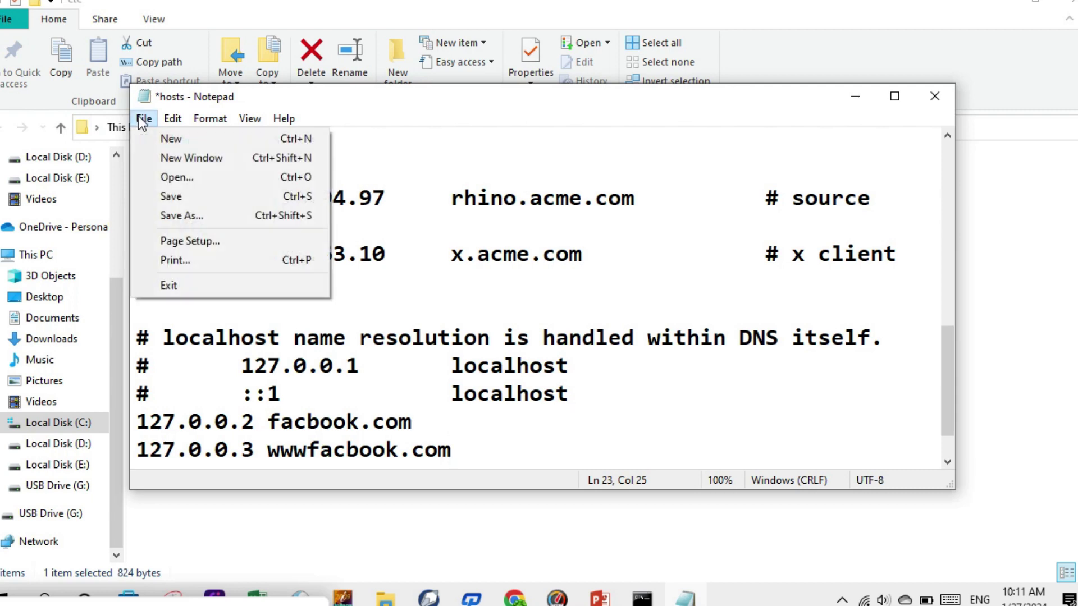
pyautogui.click(179, 191)
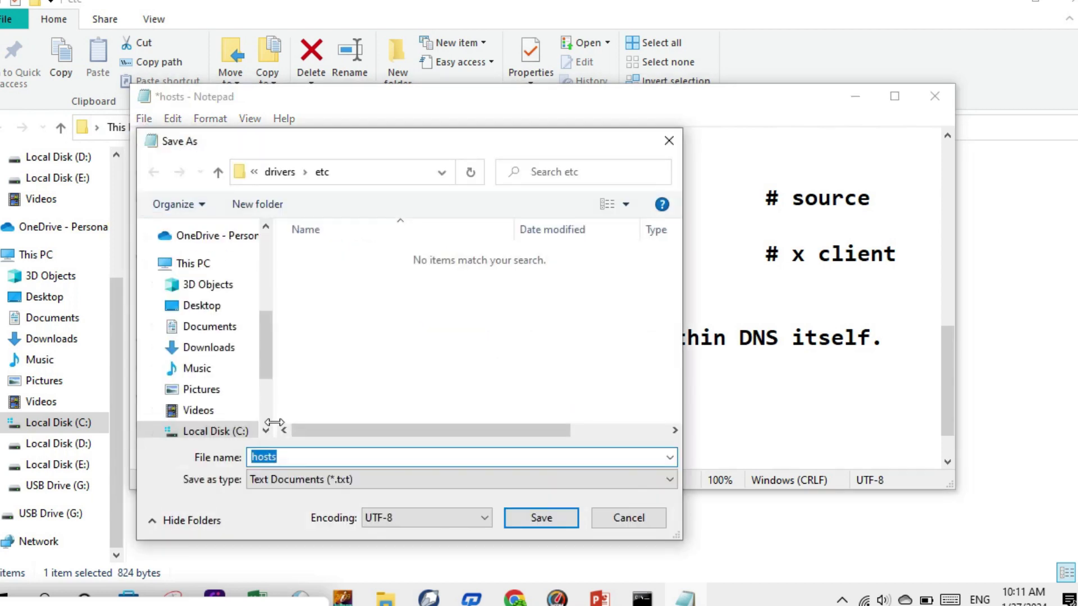
pyautogui.scroll(-1, 264, 421)
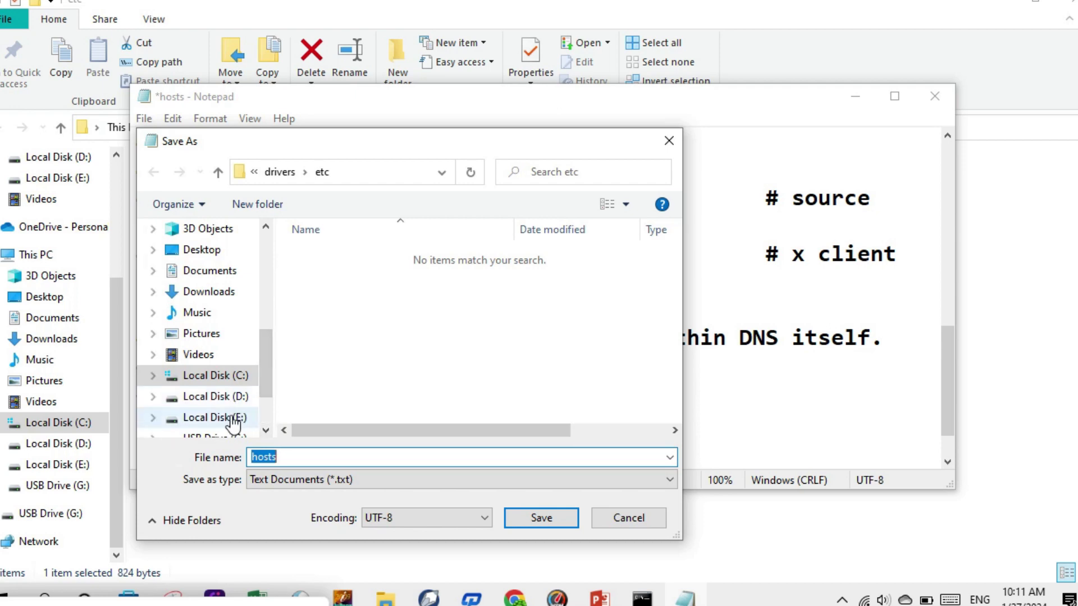
pyautogui.click(233, 418)
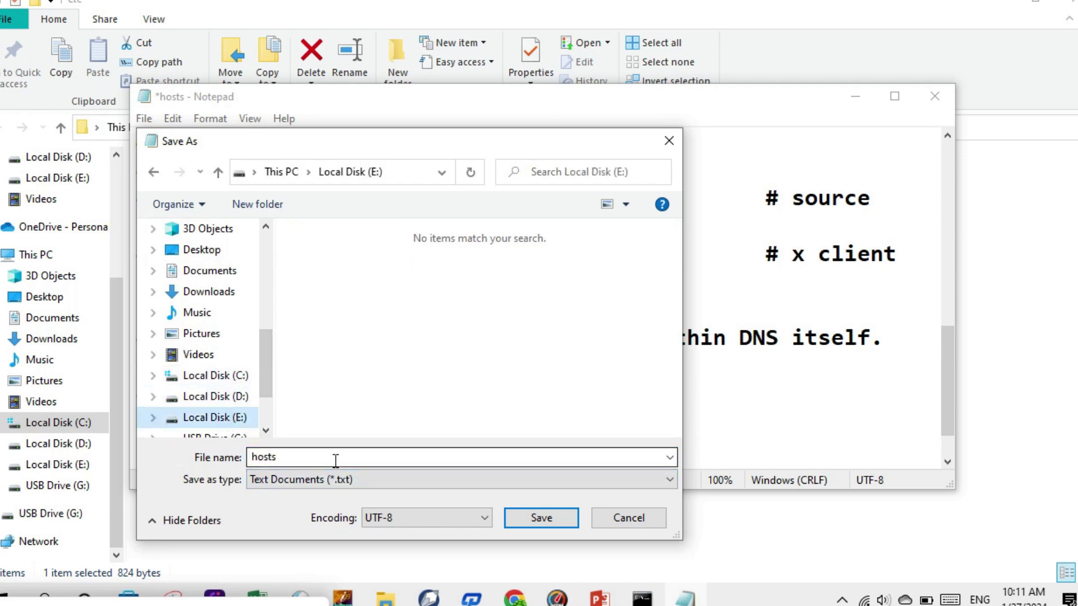
pyautogui.click(541, 519)
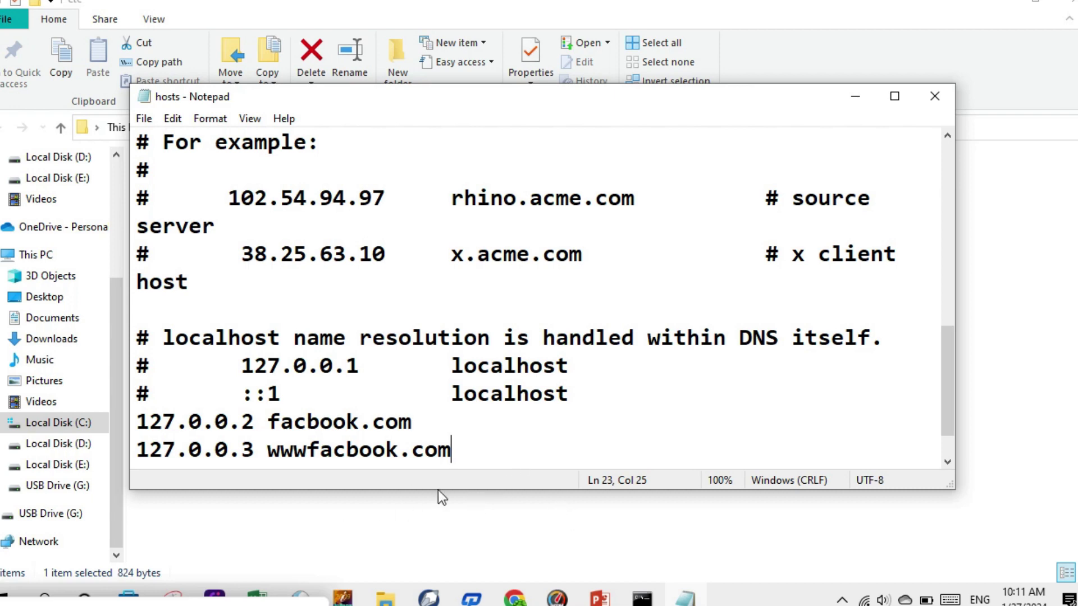
pyautogui.press('Return')
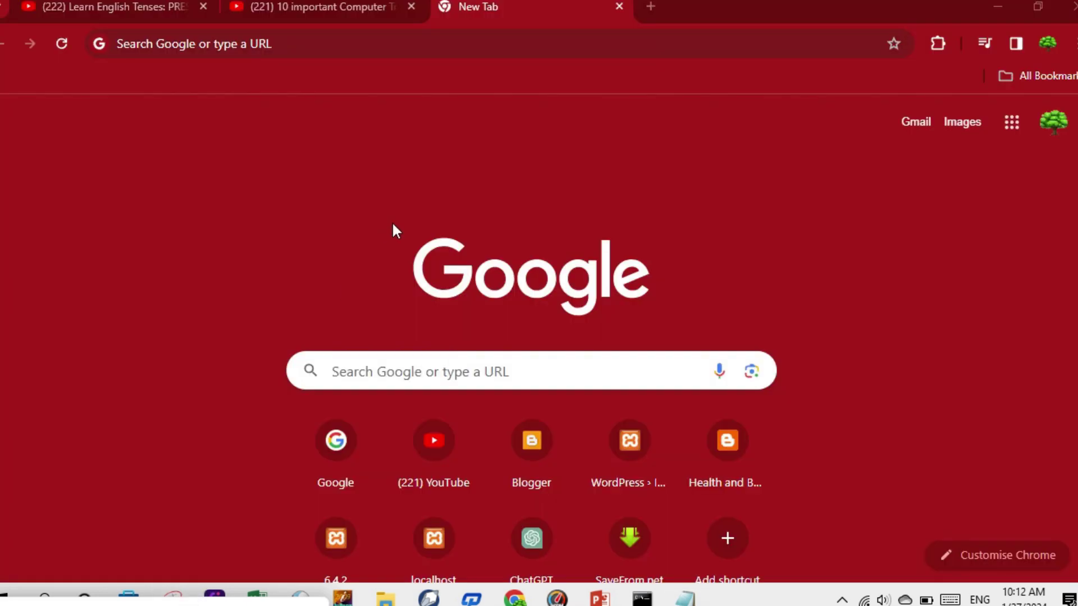
# - Open facebook.com in the new tab in Chrome
pyautogui.click(399, 47)
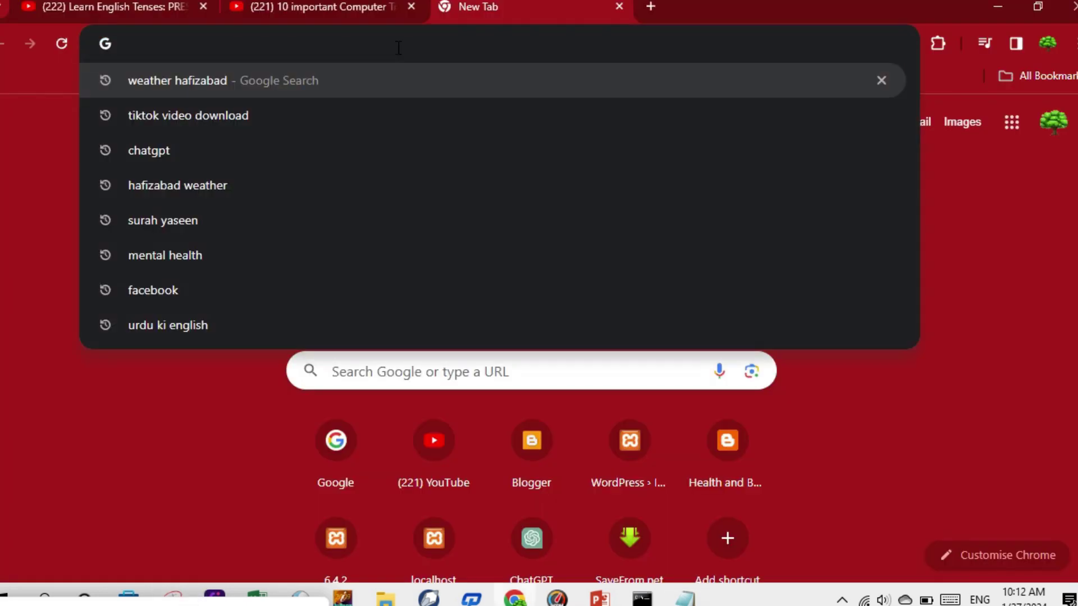
pyautogui.write('google.co.uk')
pyautogui.press('Return')
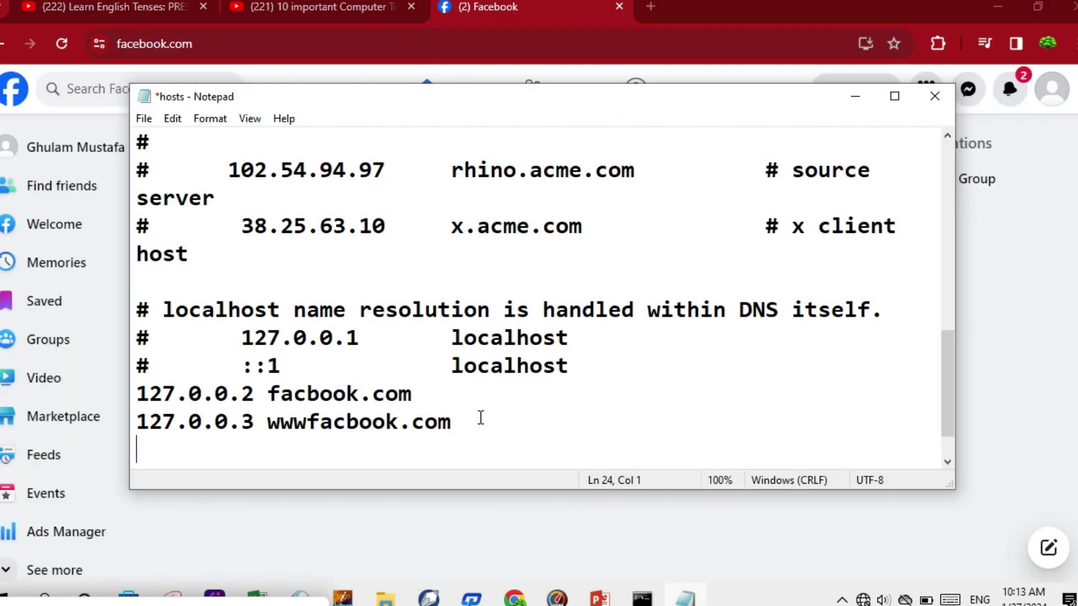
# - In Notepad, capitalize the F in both added host names, making them wwwFacbook.com and Facbook.com, and save the hosts file
pyautogui.click(471, 425)
pyautogui.click(320, 421)
pyautogui.press('BackSpace')
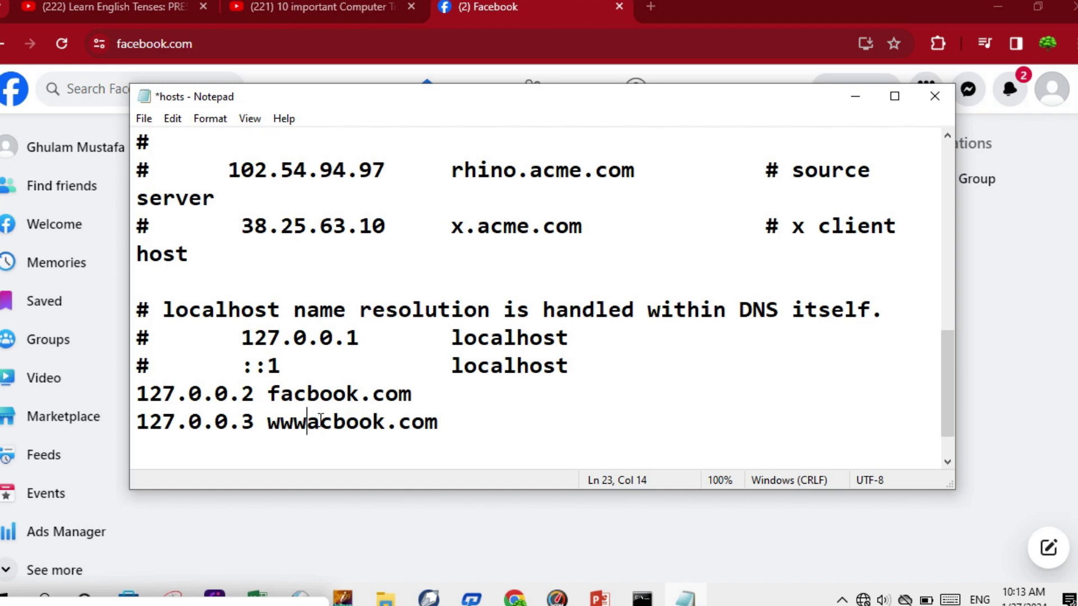
pyautogui.write('F')
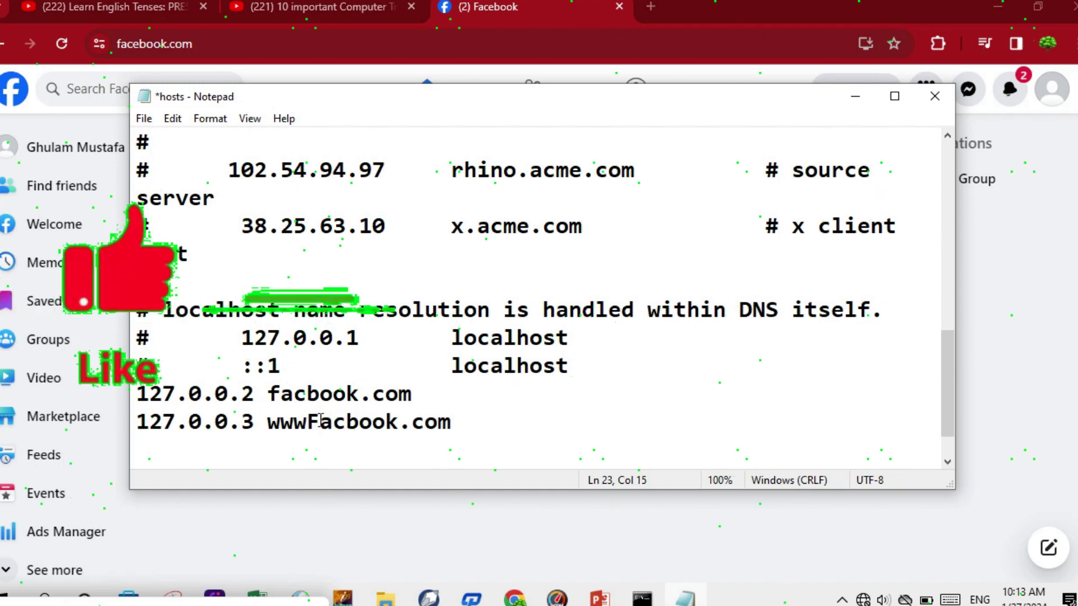
pyautogui.click(280, 396)
pyautogui.press('BackSpace')
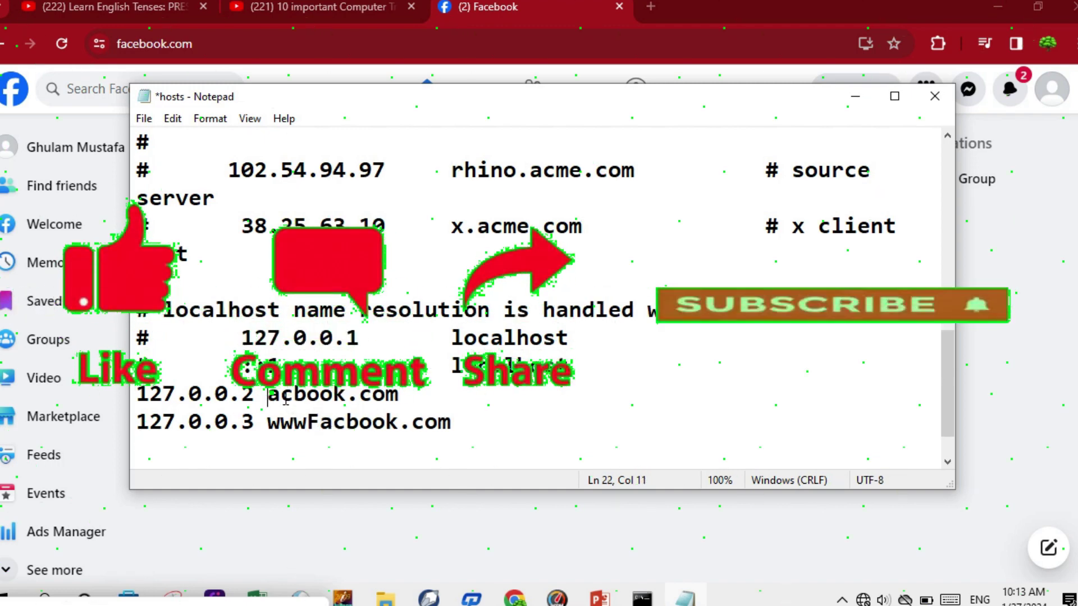
pyautogui.write('F')
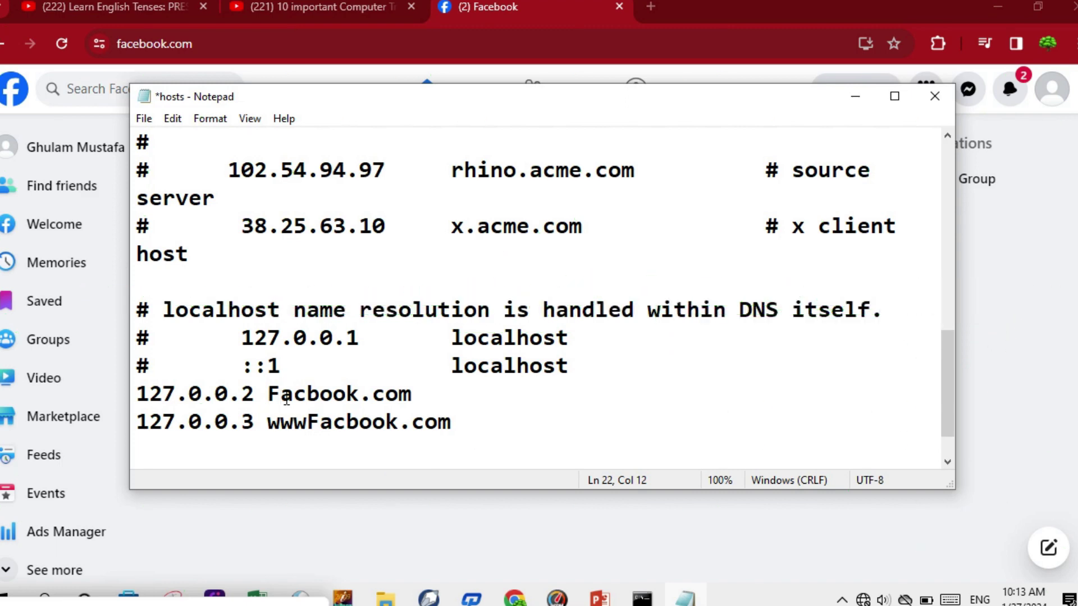
pyautogui.click(145, 120)
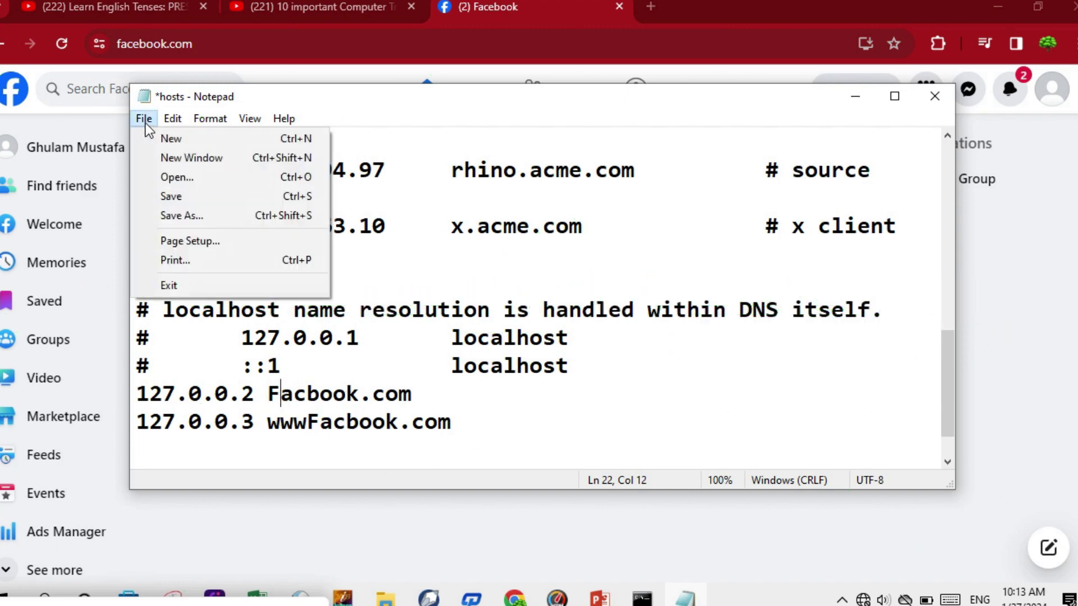
pyautogui.click(174, 196)
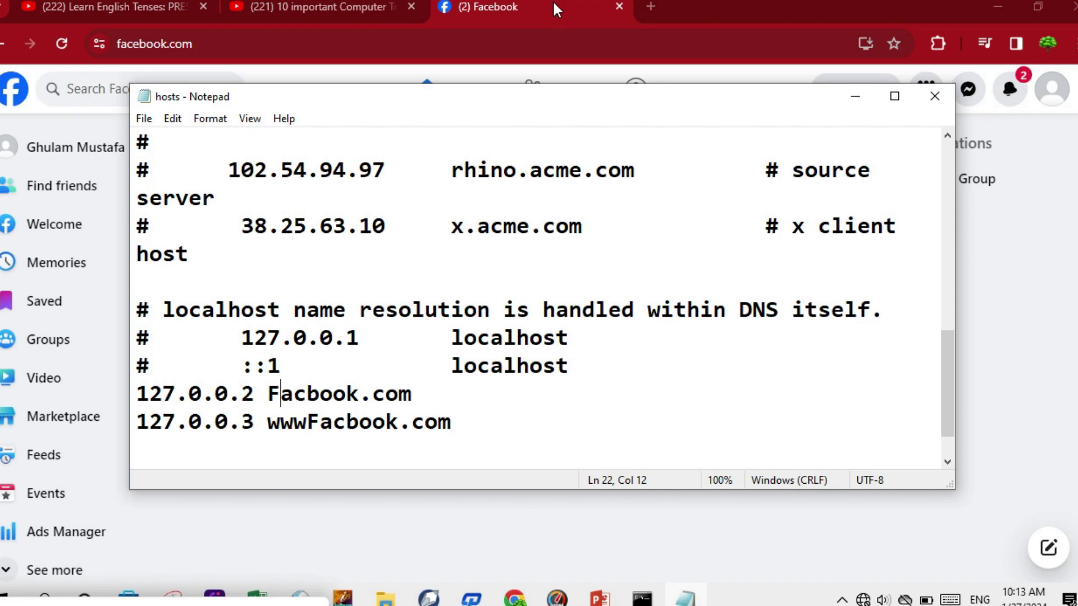
# - Switch to Chrome and reload the facebook.com page to test the hosts entries
pyautogui.click(500, 26)
pyautogui.click(89, 39)
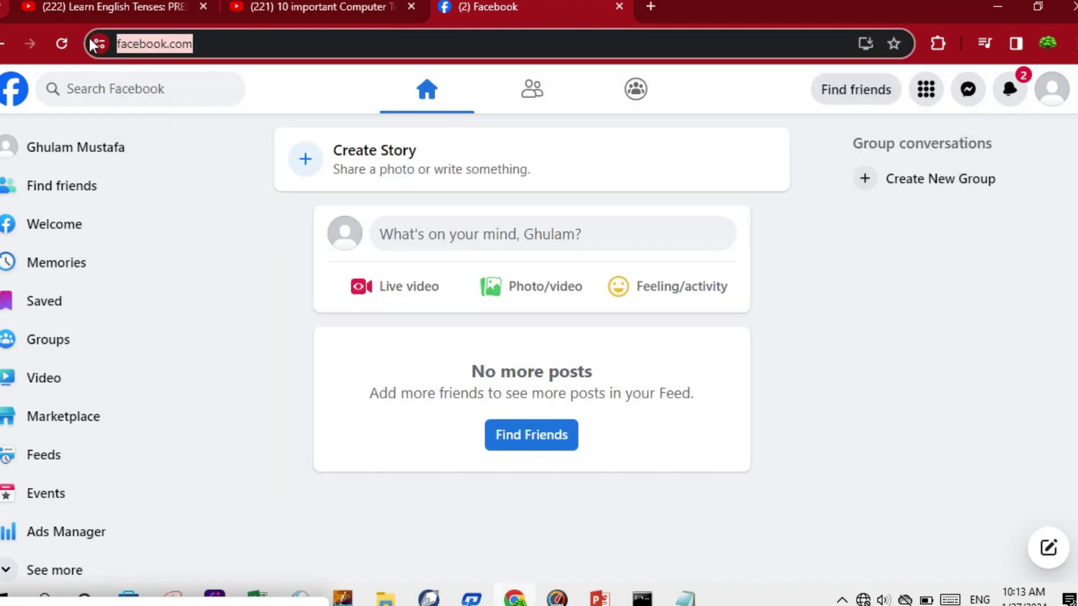
pyautogui.click(63, 43)
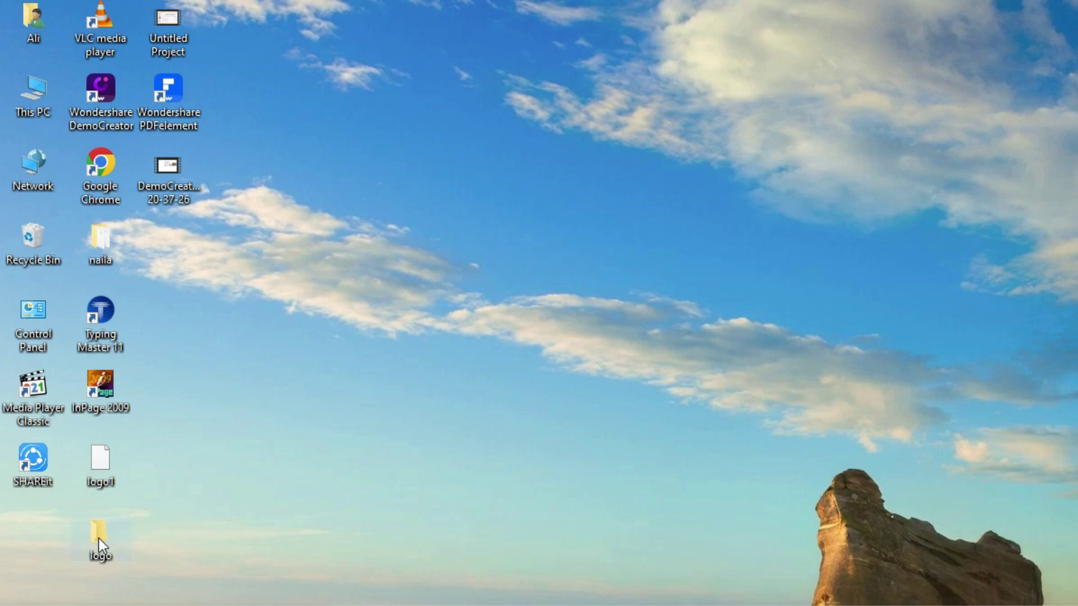
# - Move the logo folder to the middle of the desktop and open its properties
pyautogui.moveTo(524, 294); pyautogui.dragTo(526, 297)
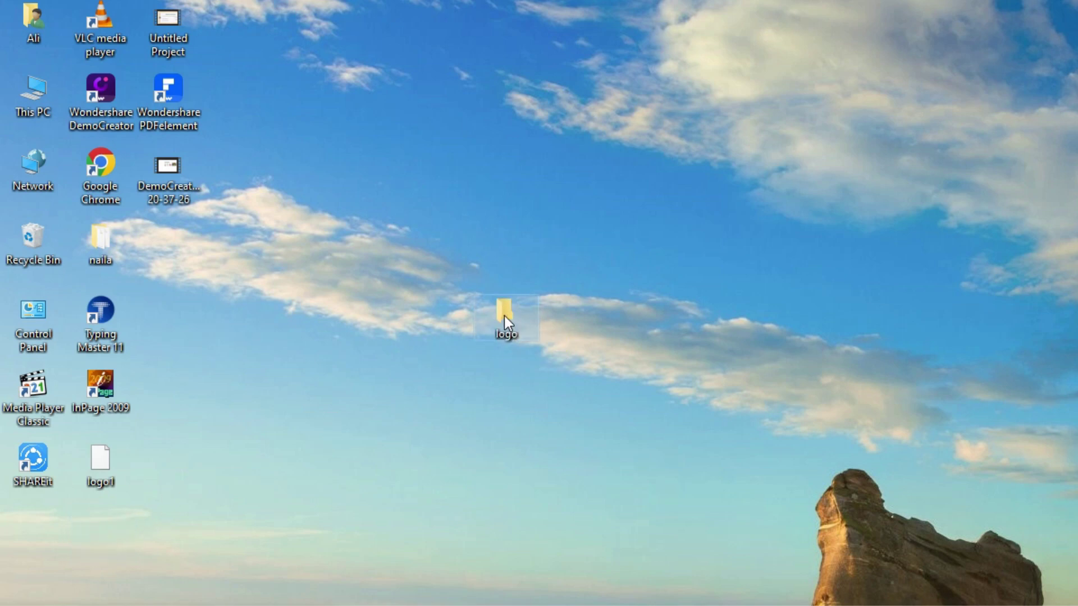
pyautogui.rightClick(505, 316)
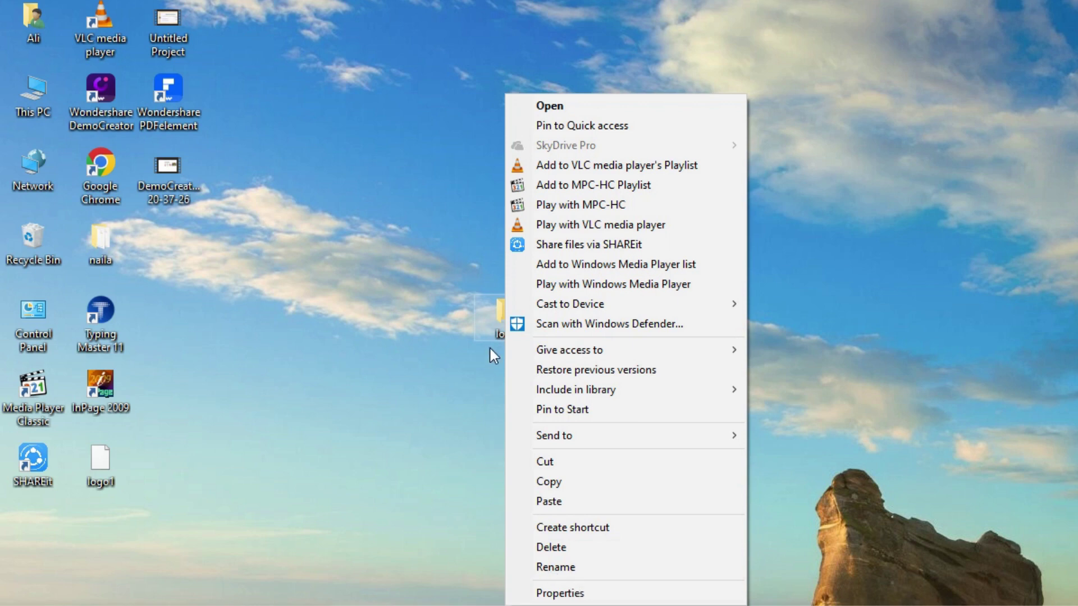
pyautogui.click(564, 591)
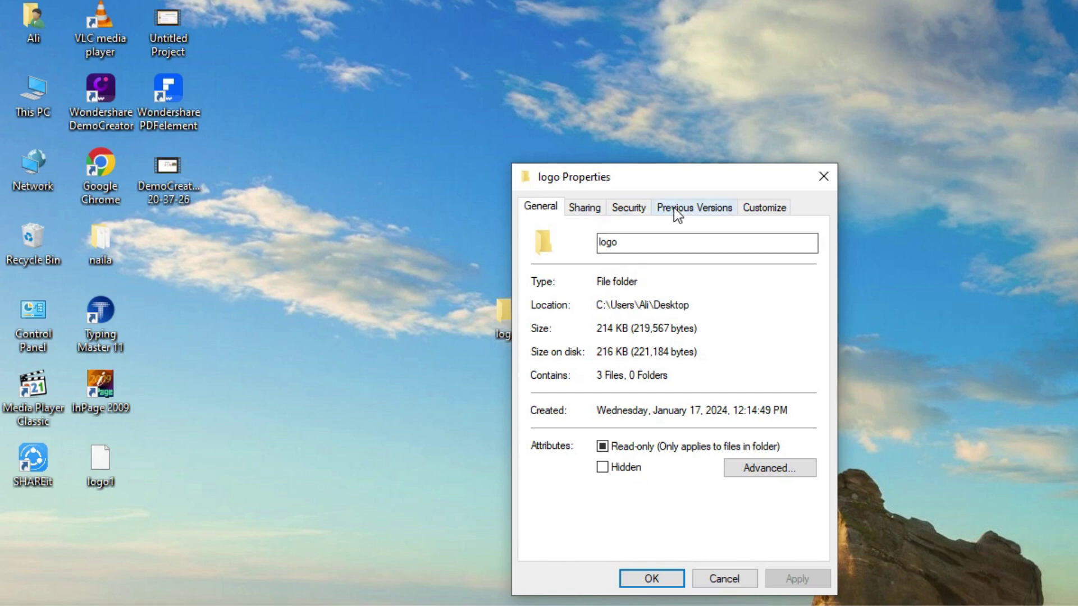
pyautogui.click(624, 209)
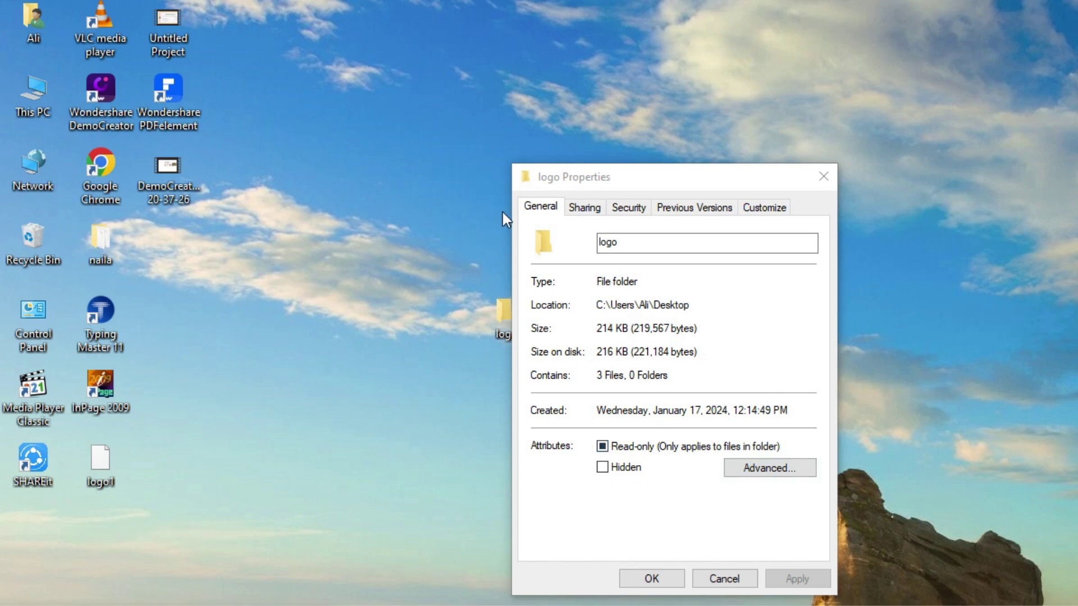
# - Encrypt the logo folder's contents to secure data, applying the change to the folder, subfolders and files
pyautogui.click(776, 467)
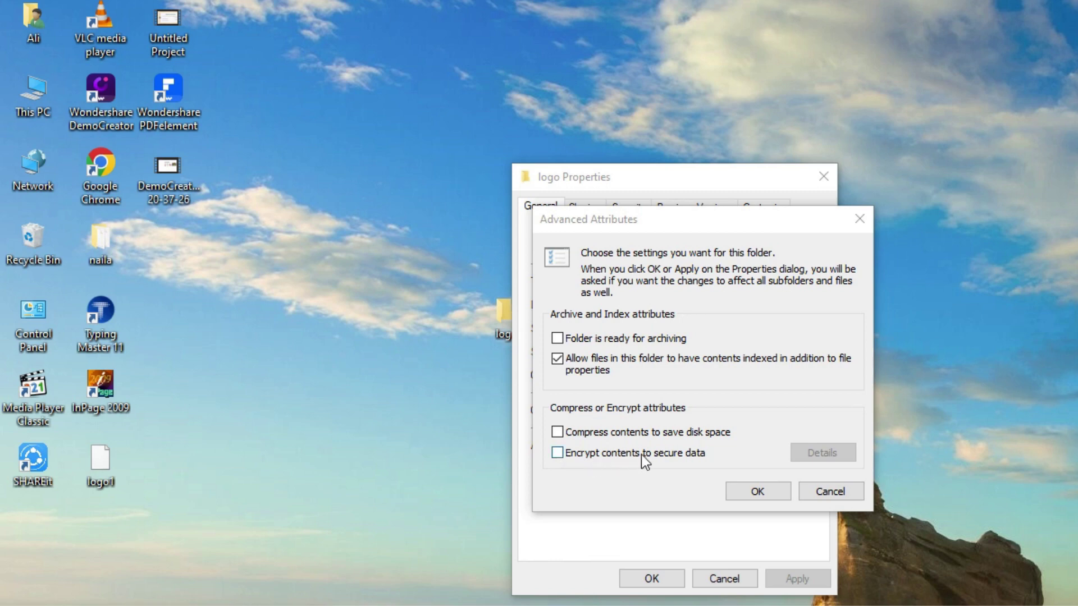
pyautogui.click(557, 452)
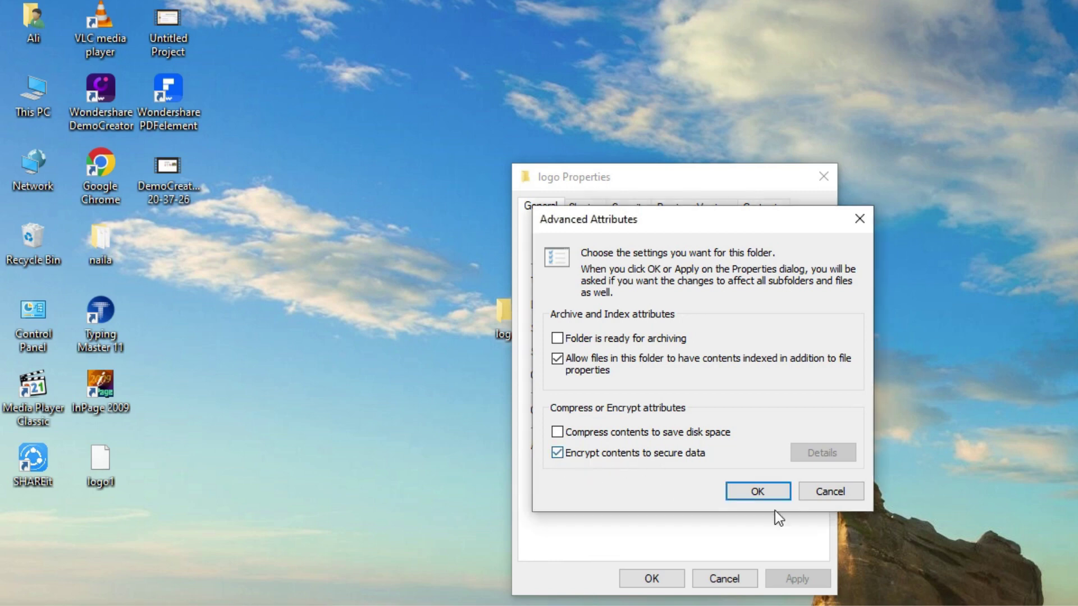
pyautogui.click(755, 490)
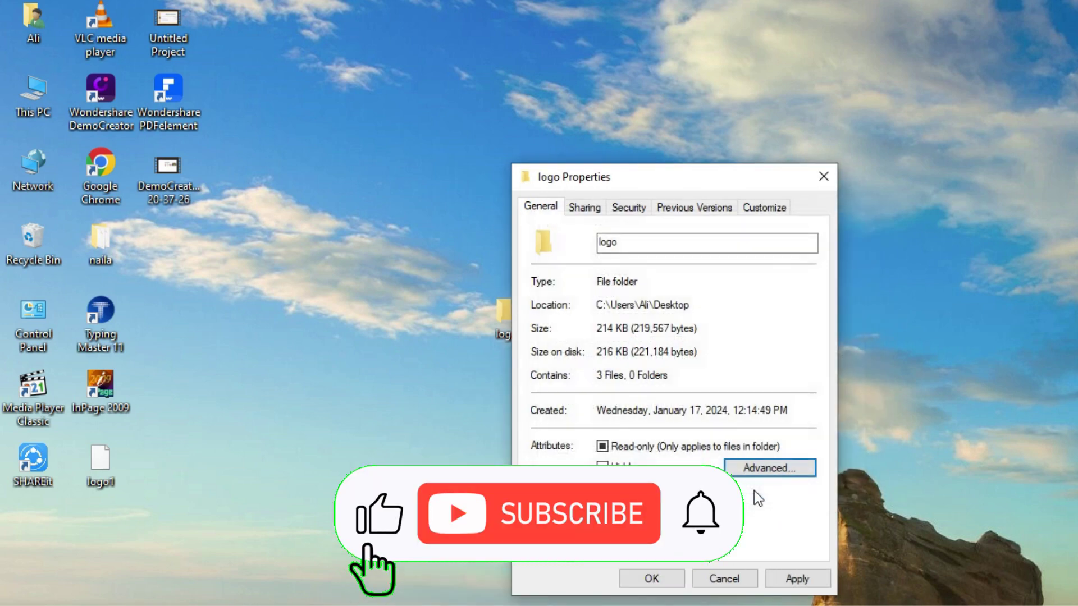
pyautogui.click(788, 581)
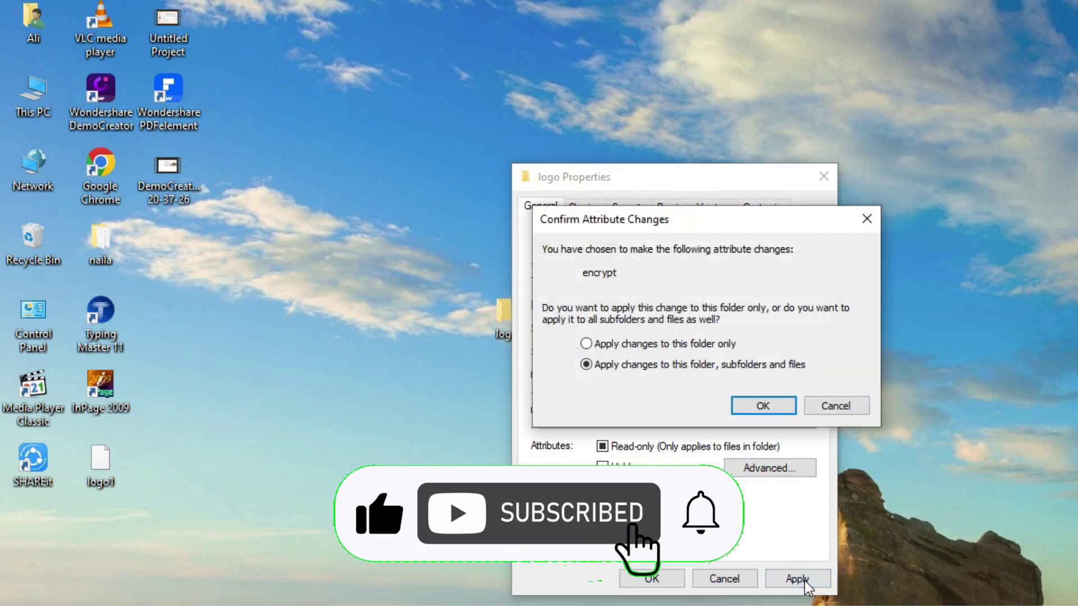
pyautogui.click(764, 406)
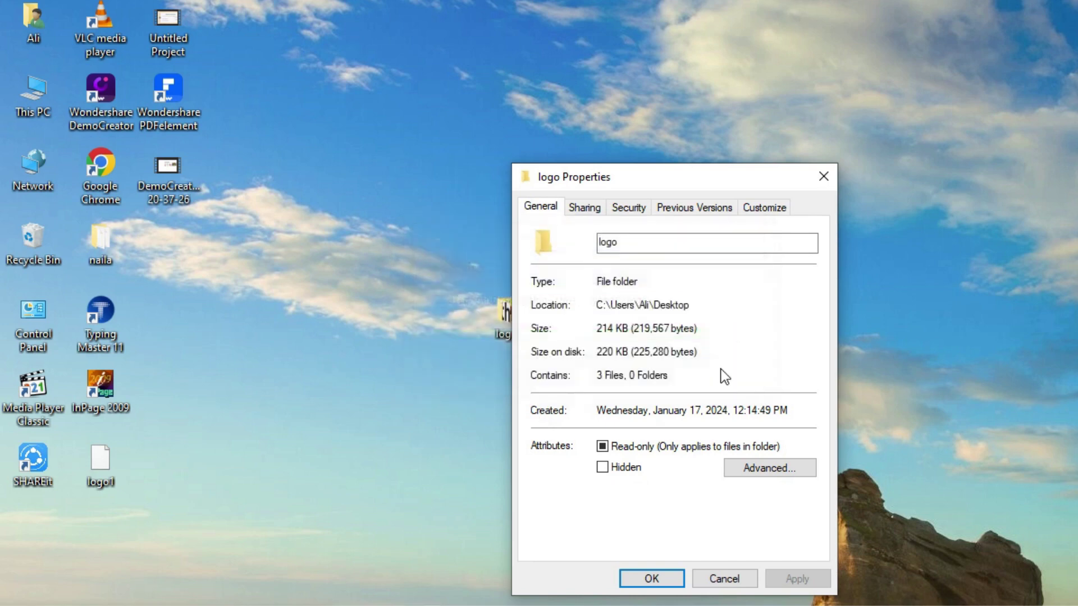
# - Accept the logo folder's properties, open the folder, and check that its encrypted UrduKeyboard image can be viewed
pyautogui.click(652, 579)
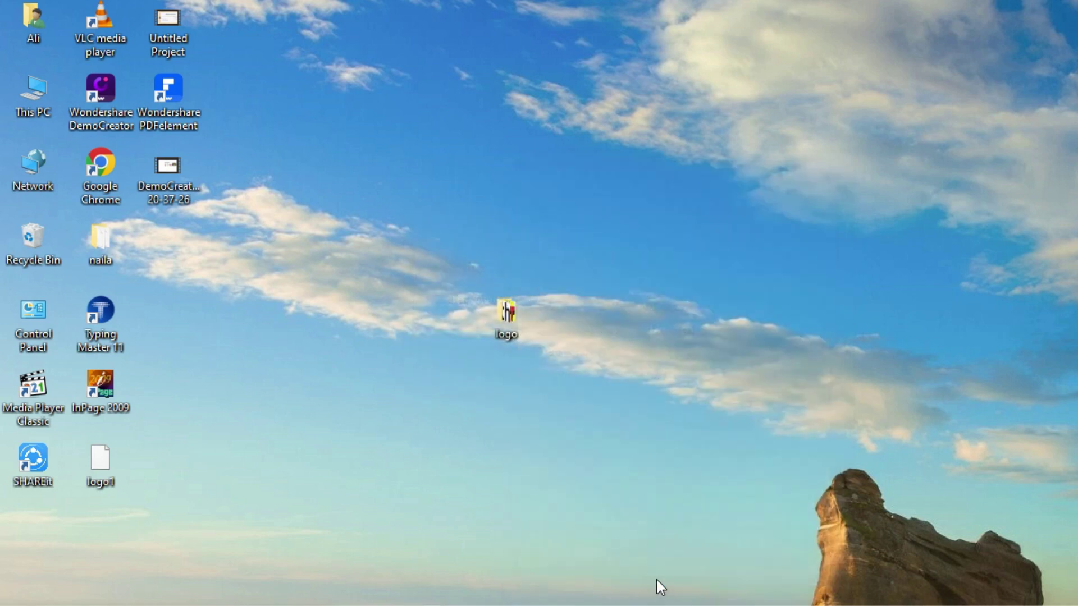
pyautogui.doubleClick(506, 328)
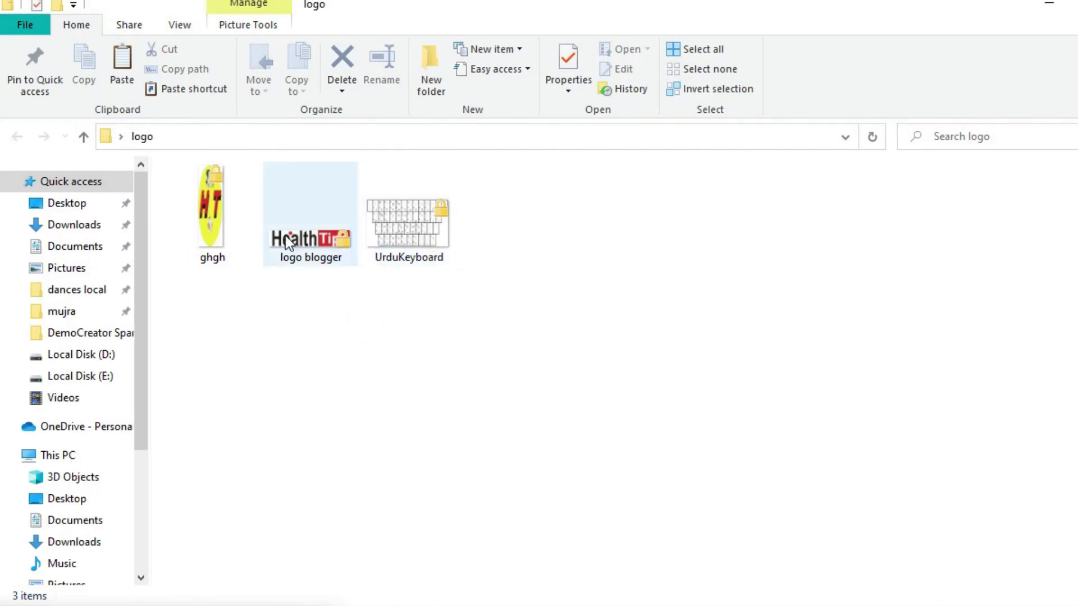
pyautogui.doubleClick(422, 240)
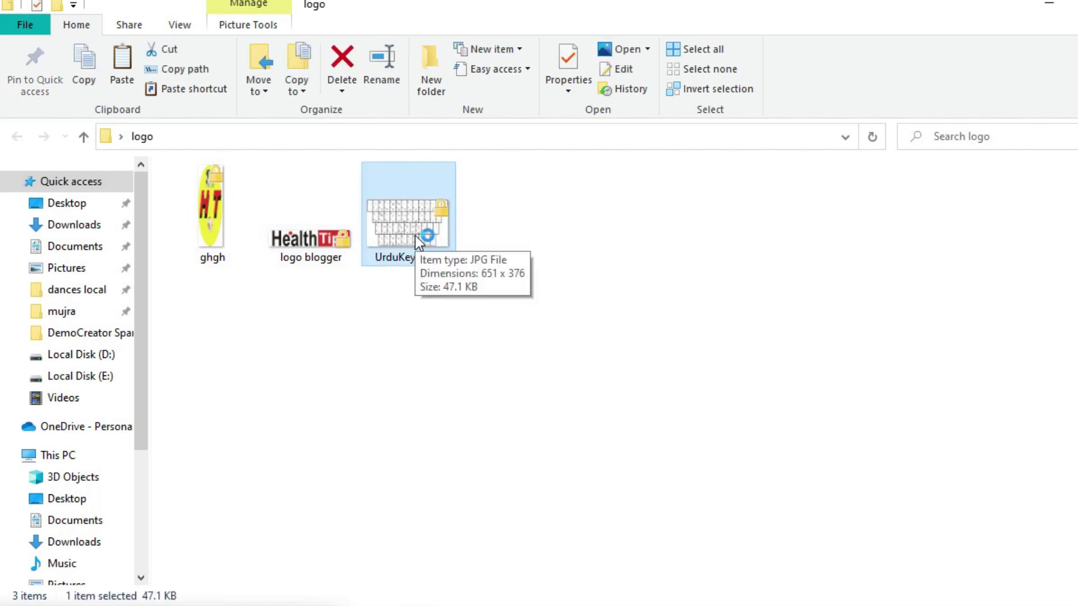
pyautogui.doubleClick(415, 235)
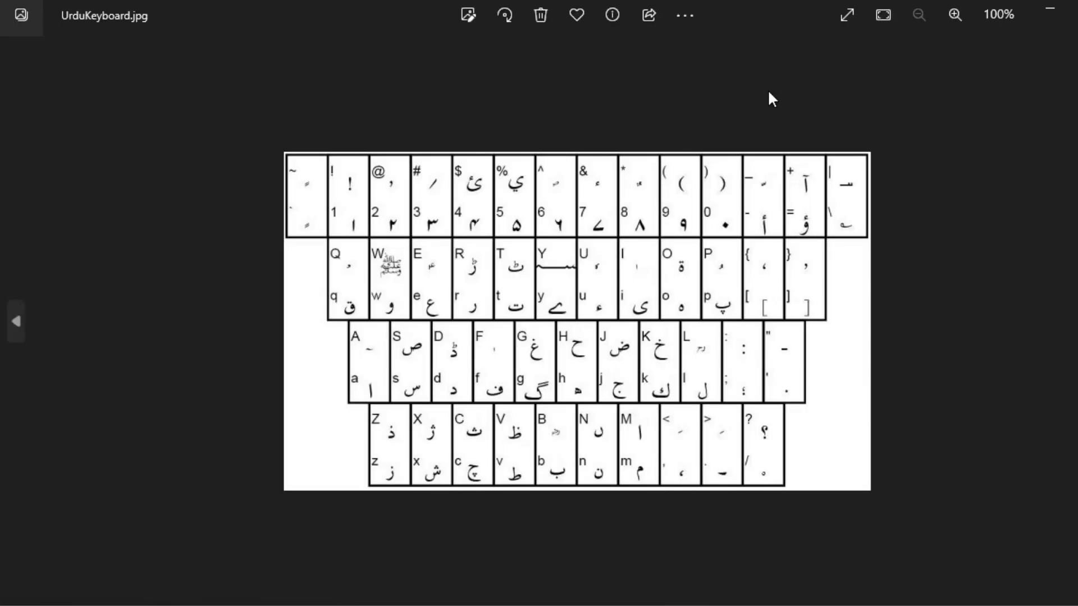
pyautogui.click(1077, 9)
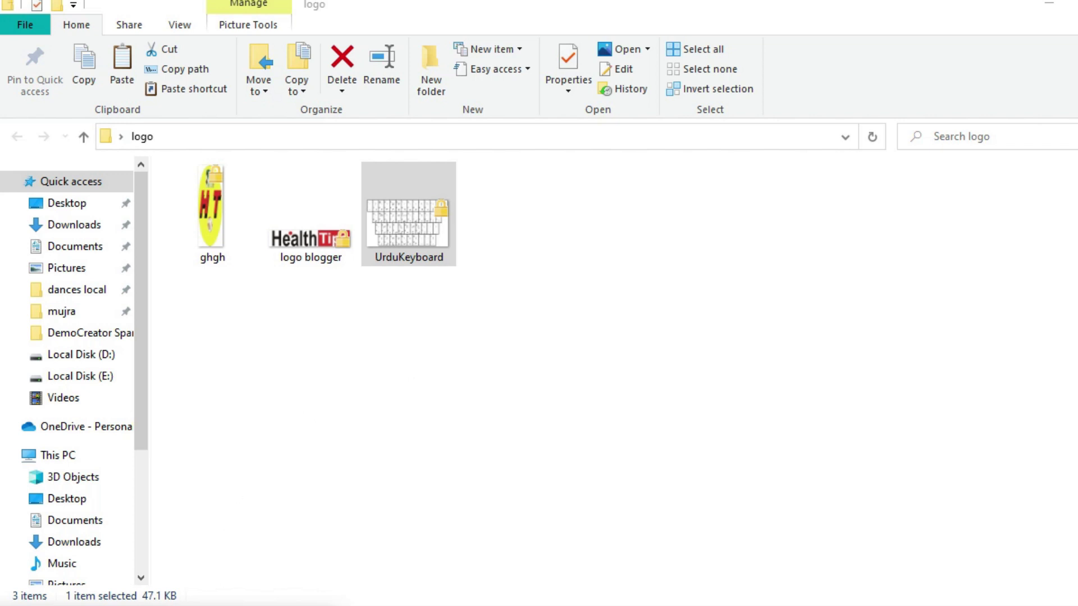
# - Return to the desktop and open the Local Disk (E:) drive from This PC
pyautogui.click(224, 605)
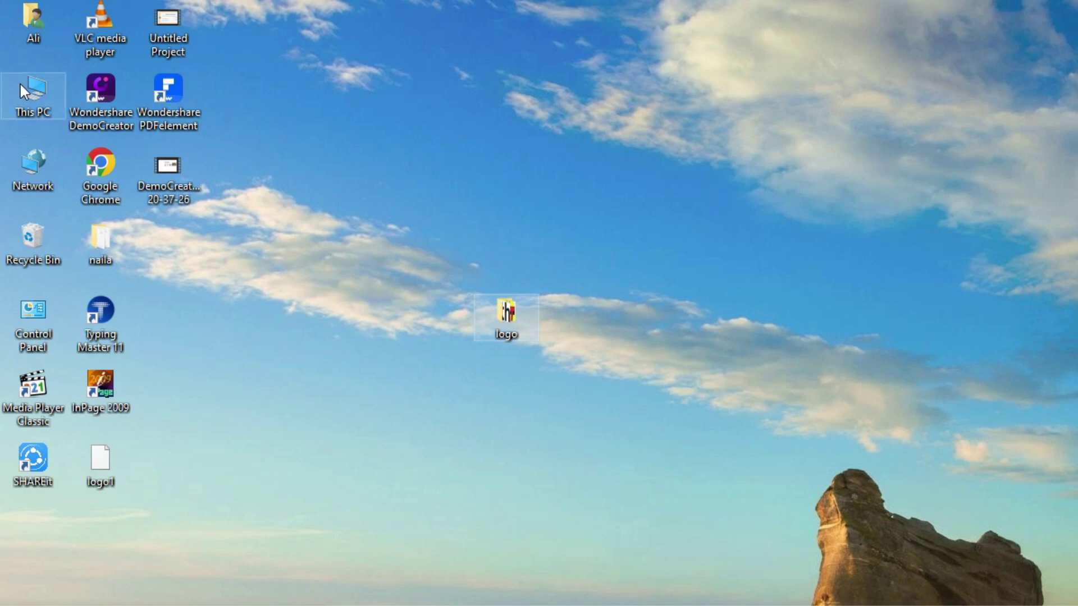
pyautogui.doubleClick(34, 94)
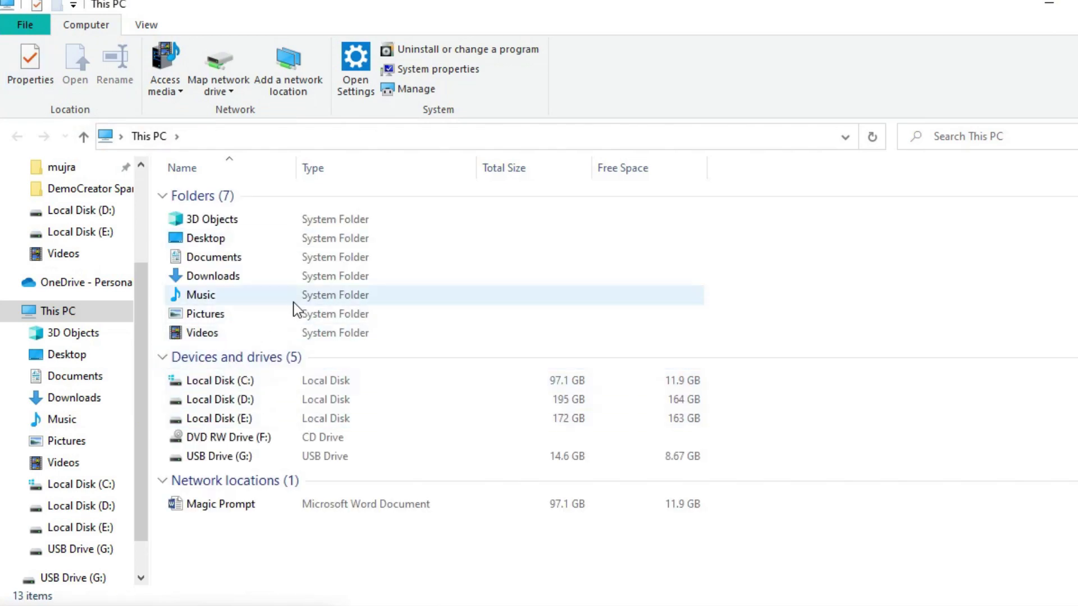
pyautogui.click(242, 418)
pyautogui.doubleClick(241, 419)
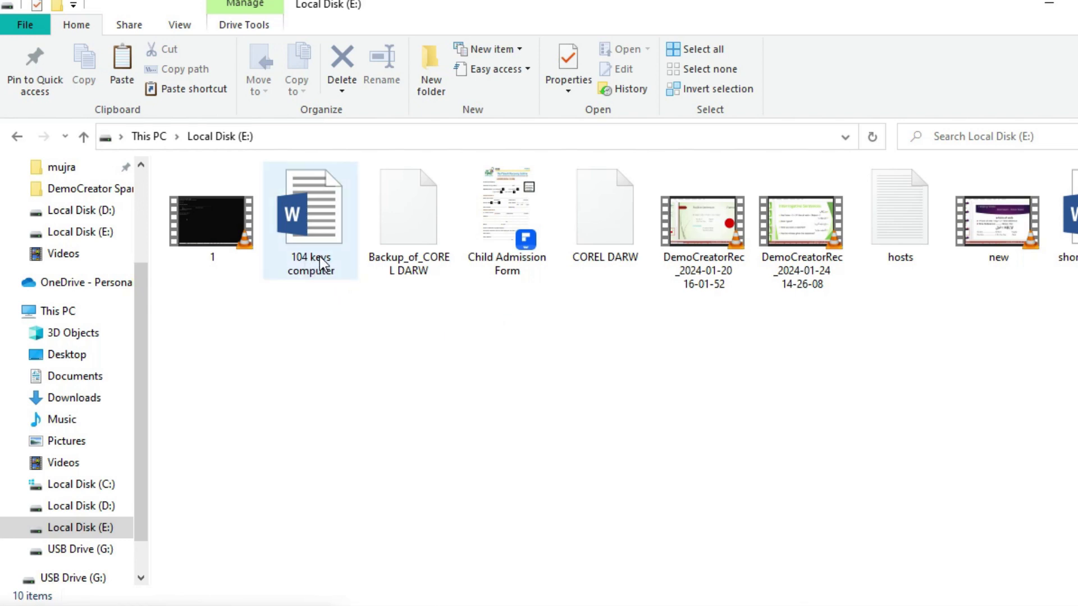
# - Set the Hidden attribute on the 104 keys computer Word document through its properties
pyautogui.moveTo(315, 268)
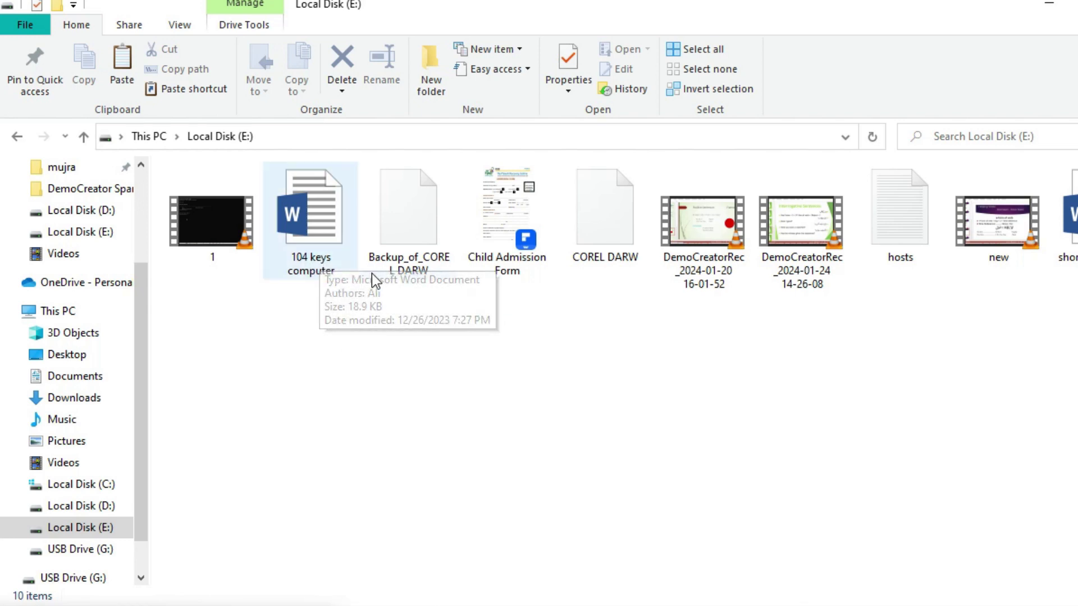
pyautogui.doubleClick(314, 248)
pyautogui.rightClick(314, 248)
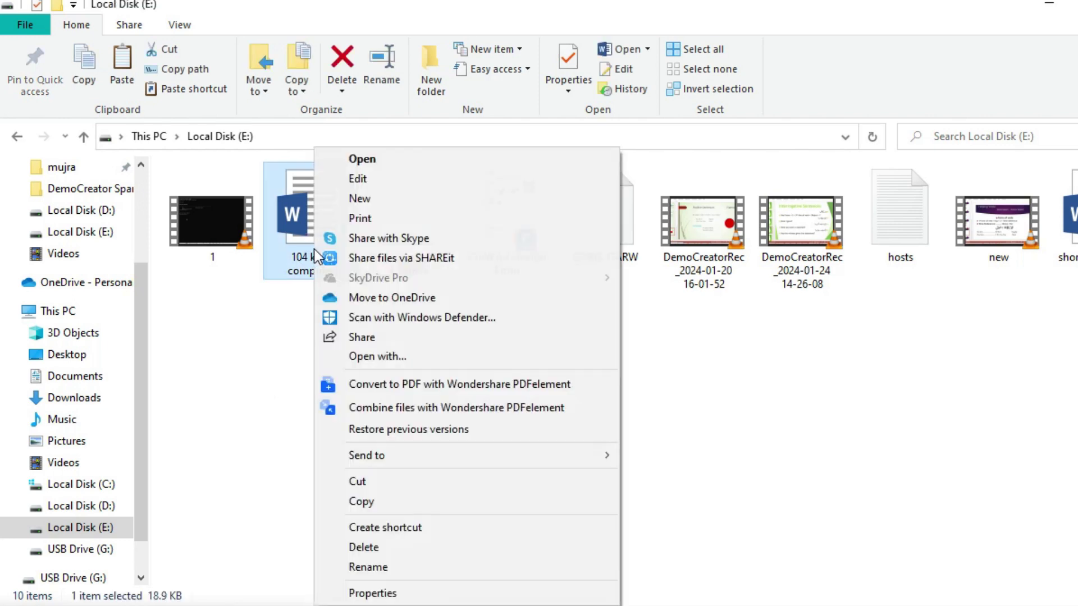
pyautogui.click(396, 589)
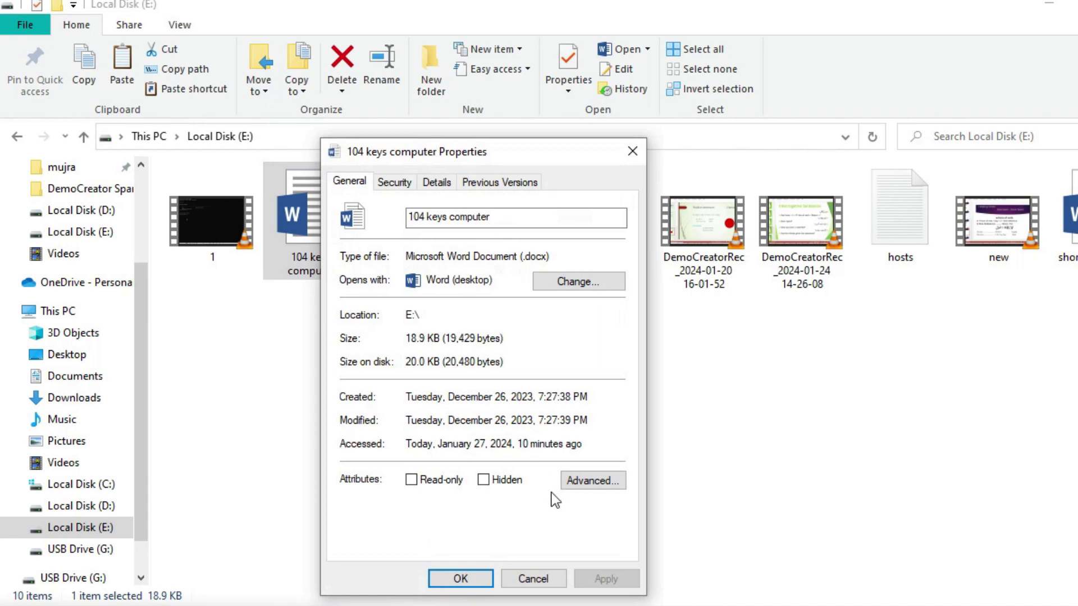
pyautogui.click(483, 480)
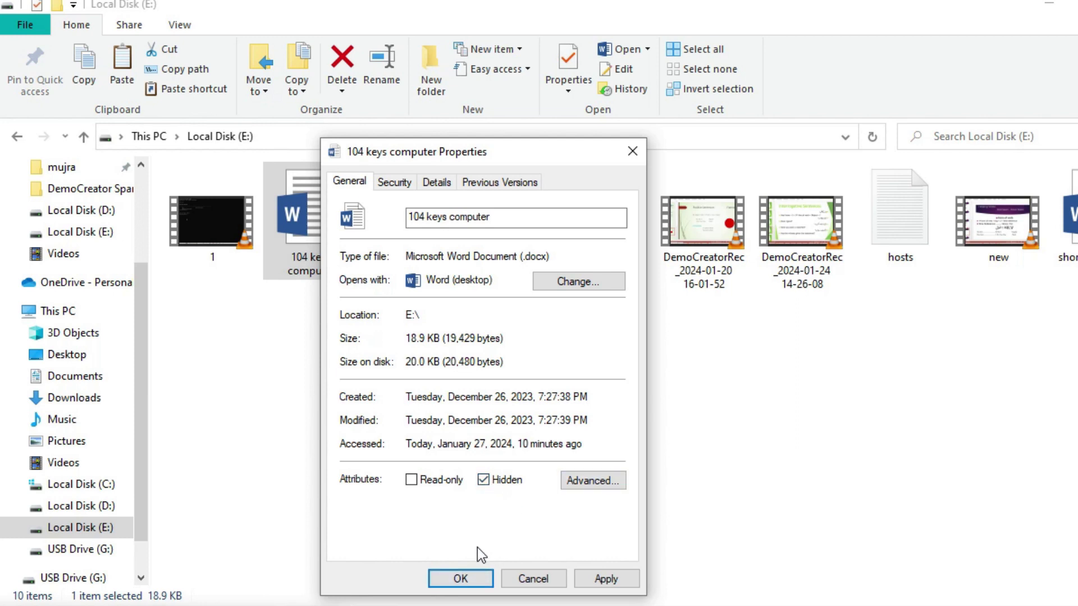
pyautogui.click(457, 579)
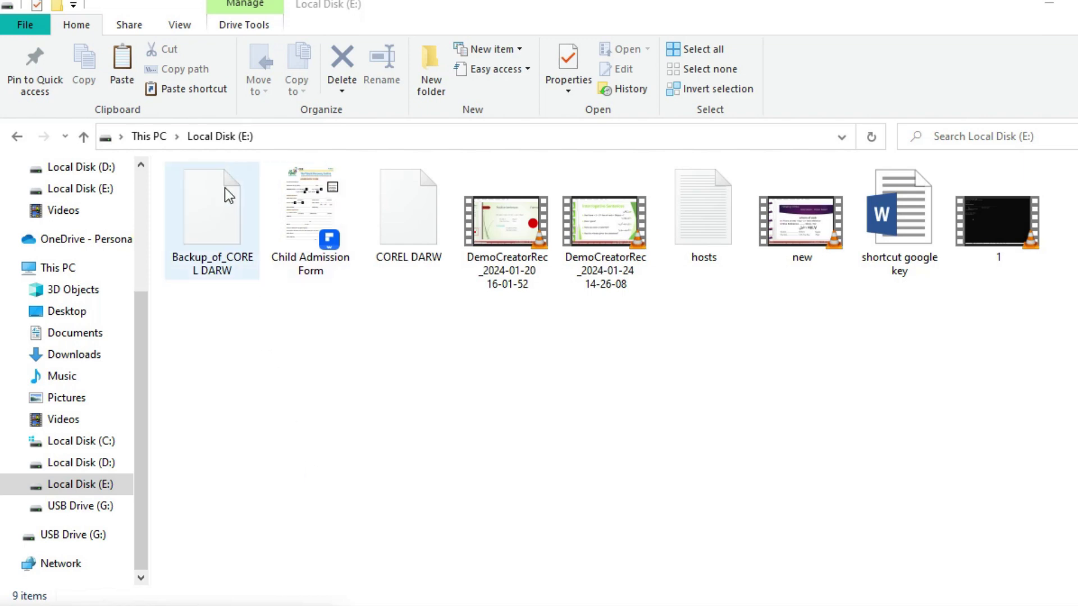
# - Turn on the display of hidden items in Local Disk (E:)
pyautogui.click(180, 26)
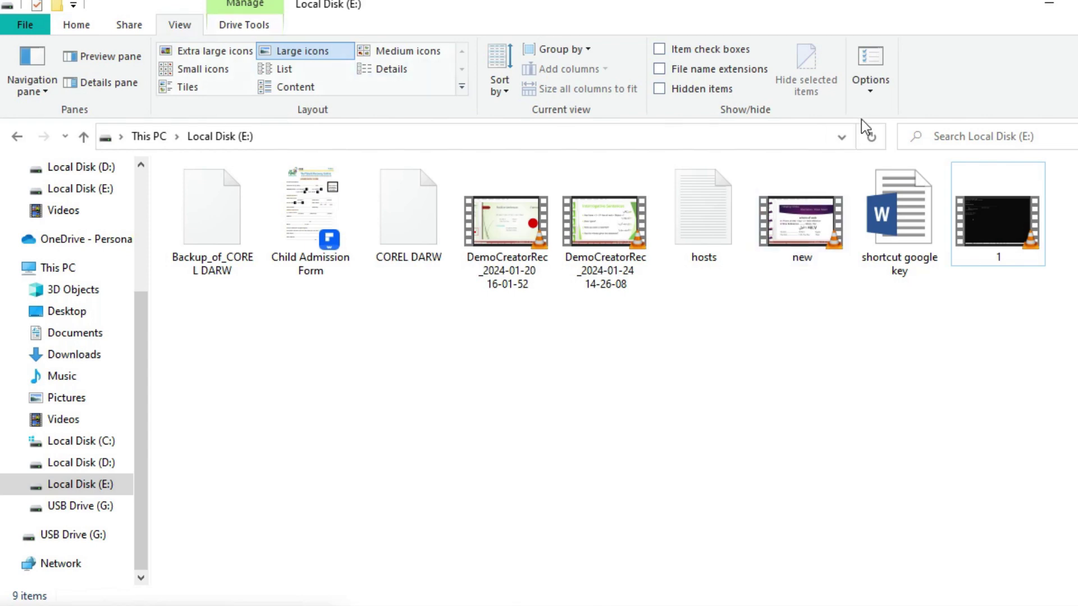
pyautogui.click(870, 91)
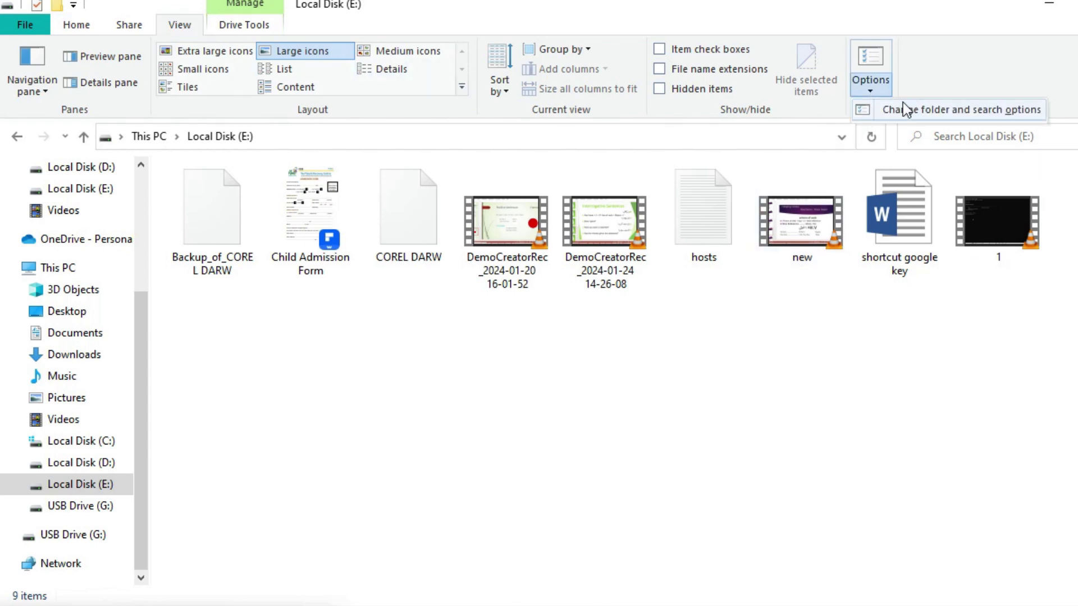
pyautogui.click(660, 89)
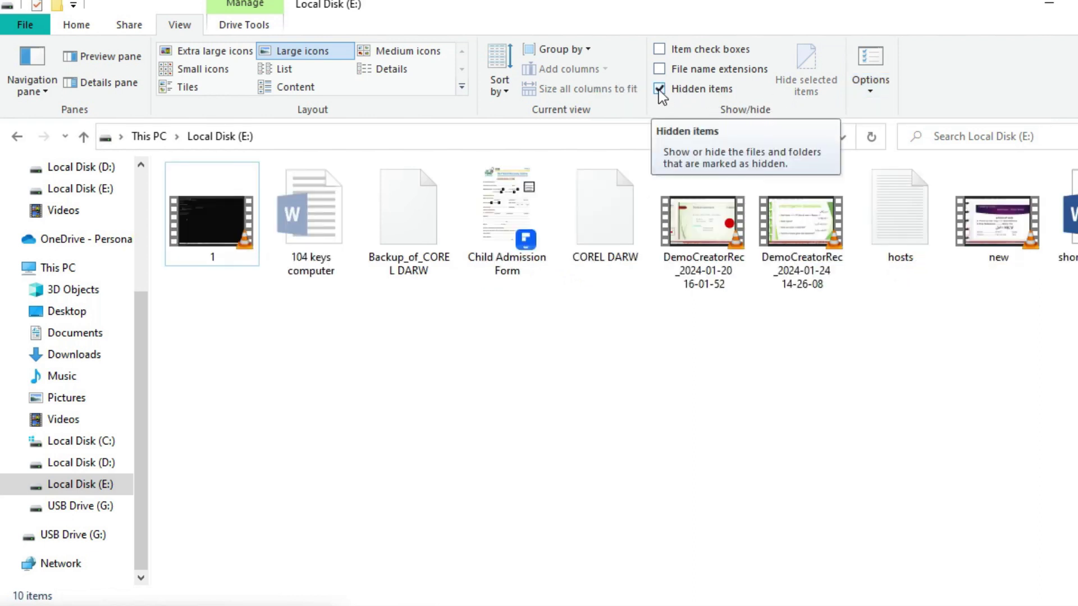
# - Open the hidden 104 keys computer document in Word, dismiss the activation wizard, and return to the Local Disk (E:) window
pyautogui.click(329, 227)
pyautogui.doubleClick(329, 227)
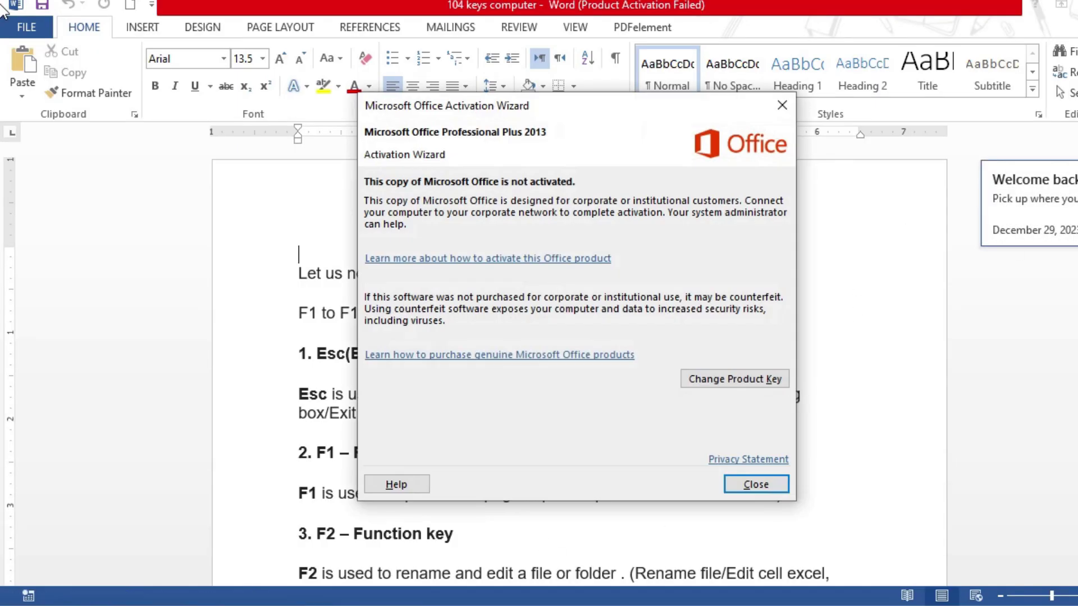
pyautogui.click(793, 103)
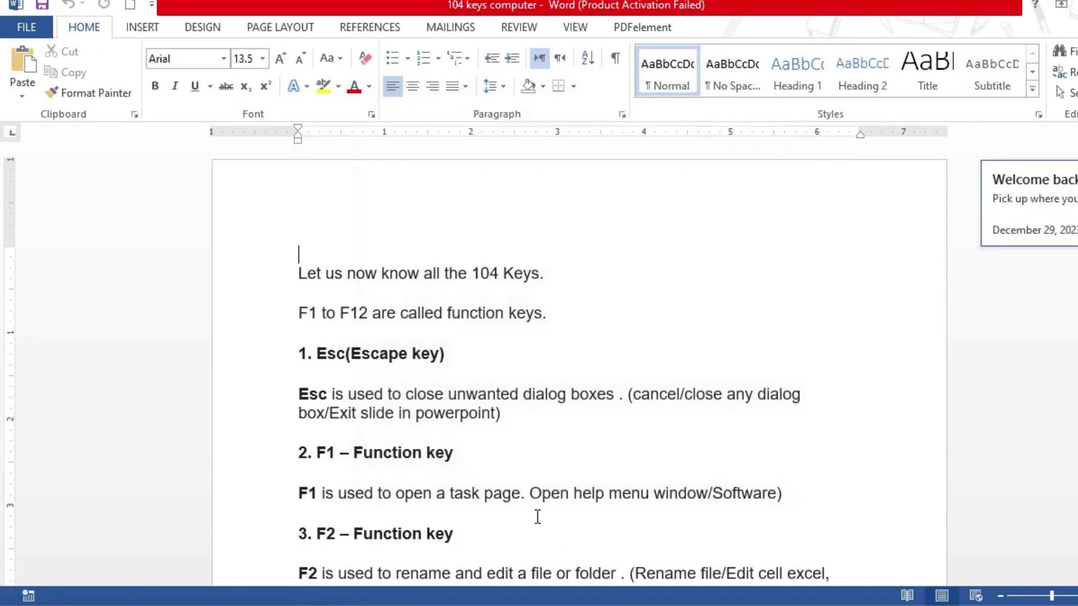
pyautogui.moveTo(443, 602)
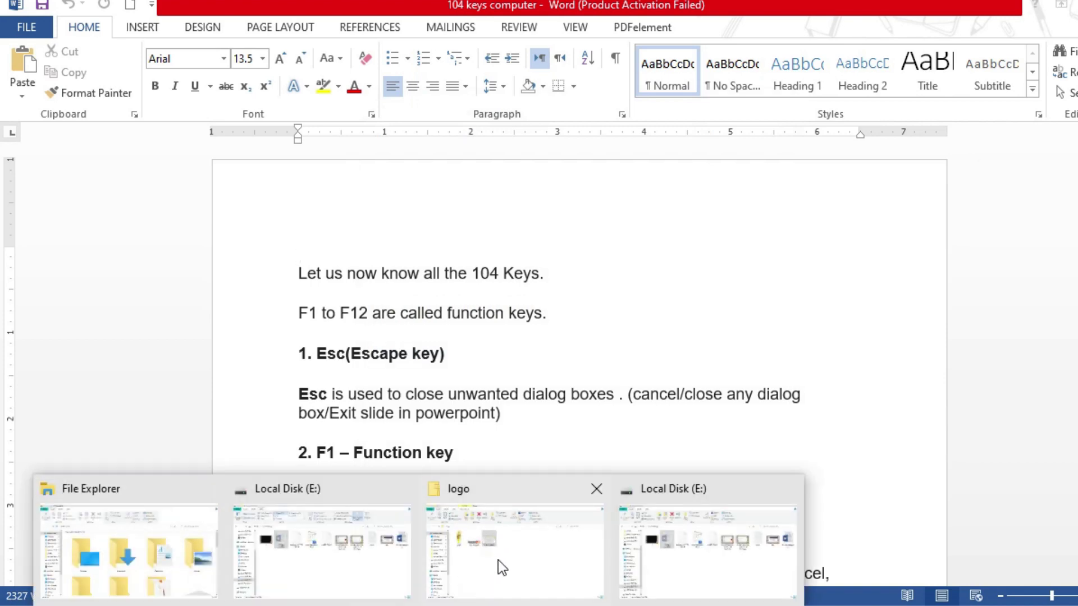
pyautogui.click(372, 560)
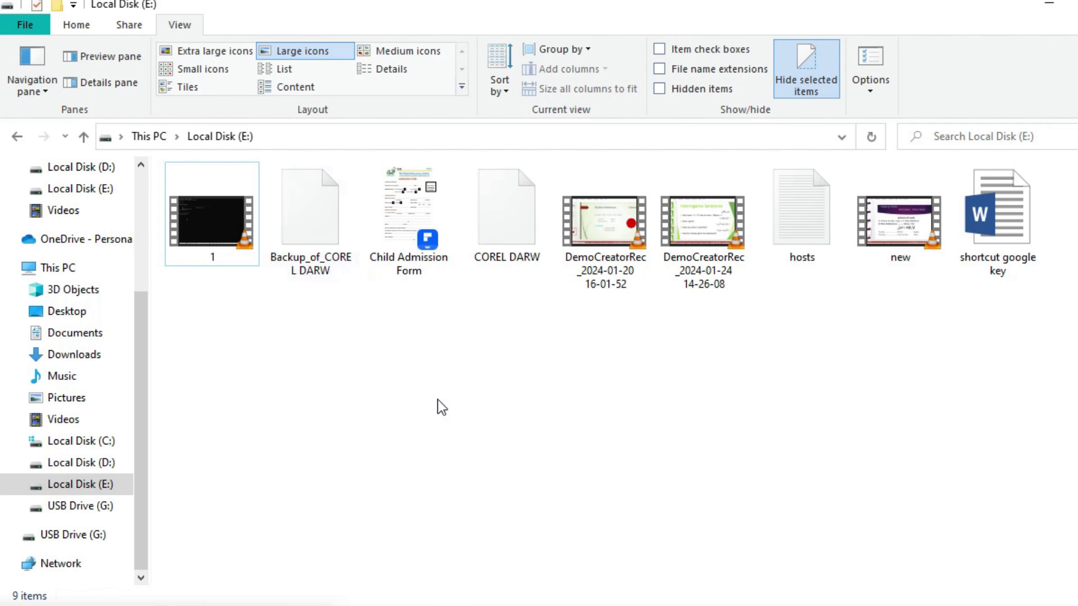
# - Switch the display of hidden items in Local Disk (E:) on and back off
pyautogui.click(660, 89)
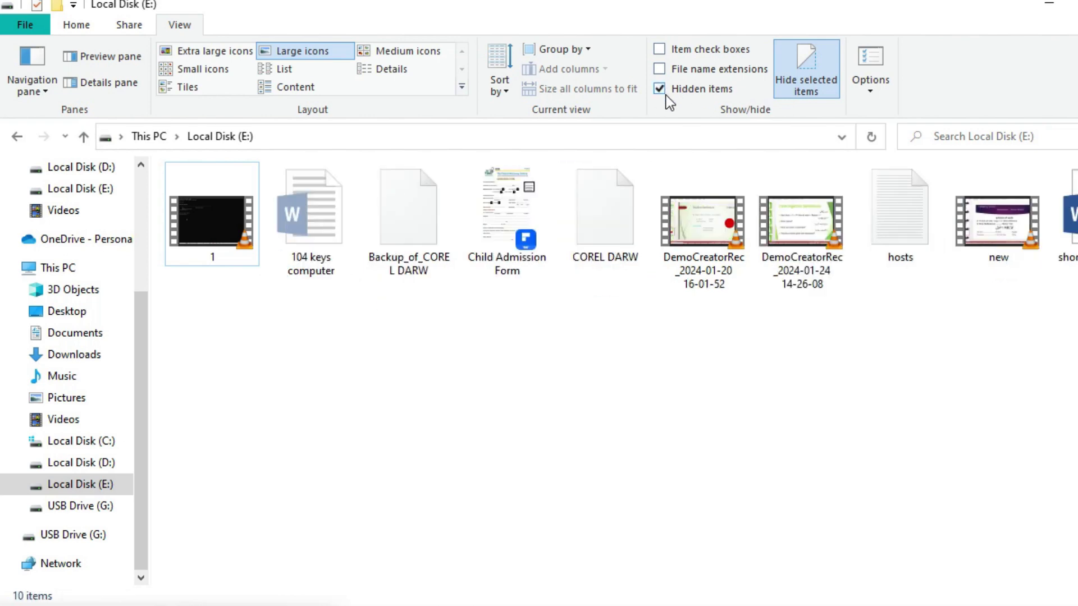
pyautogui.click(660, 90)
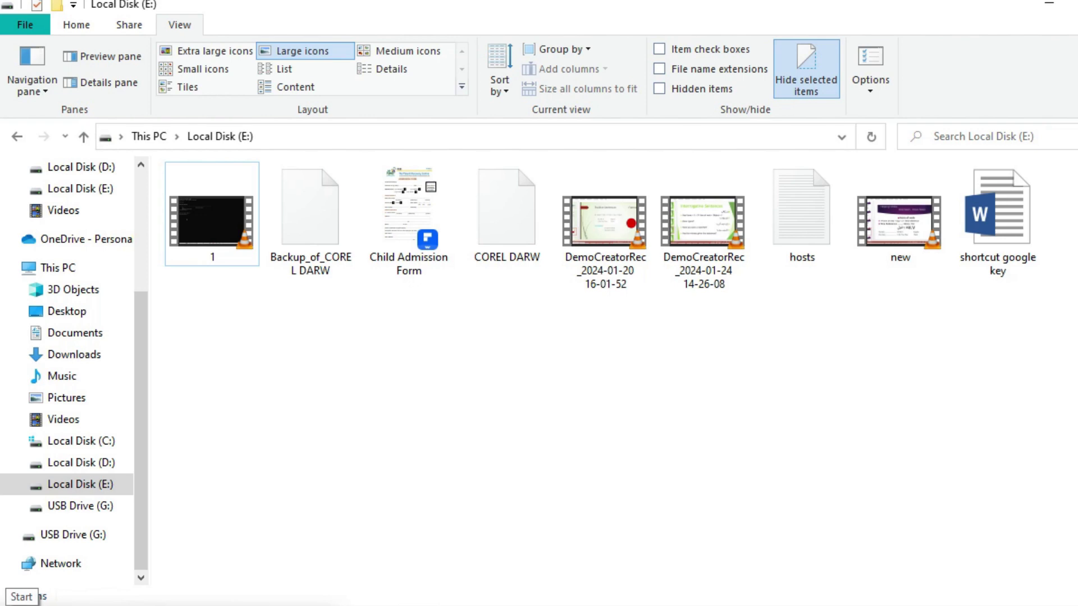
pyautogui.click(11, 603)
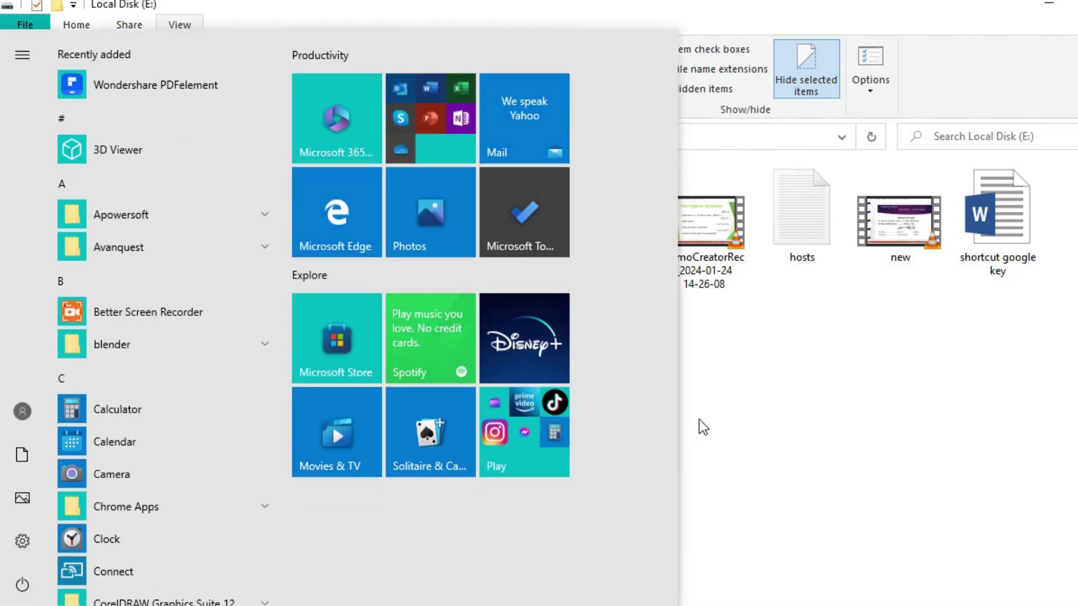
pyautogui.click(699, 419)
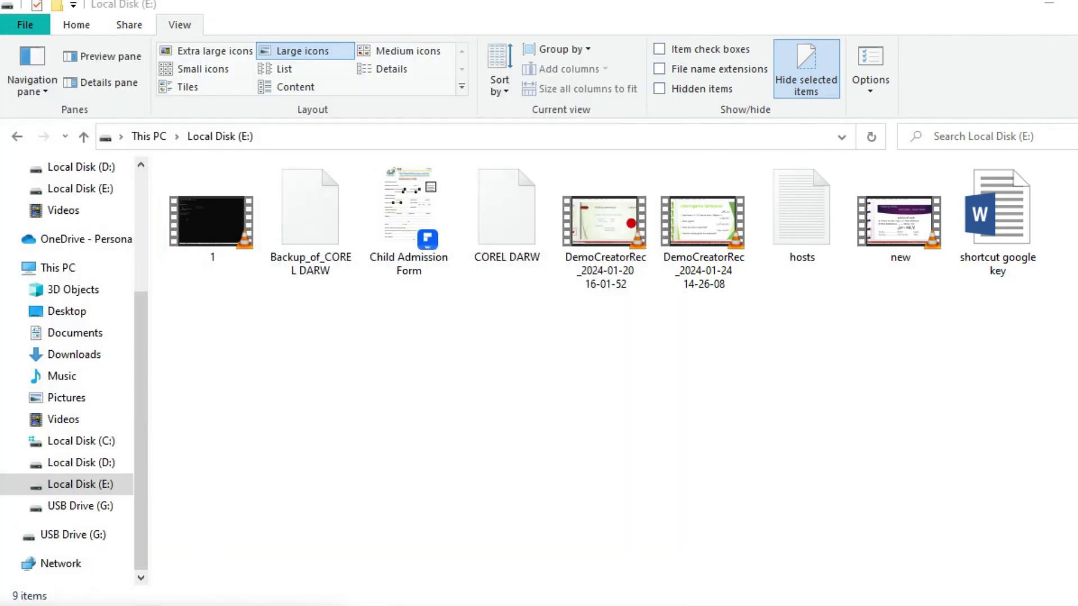
# - Show hidden items again and clear the Hidden attribute of the 104 keys computer document
pyautogui.click(656, 89)
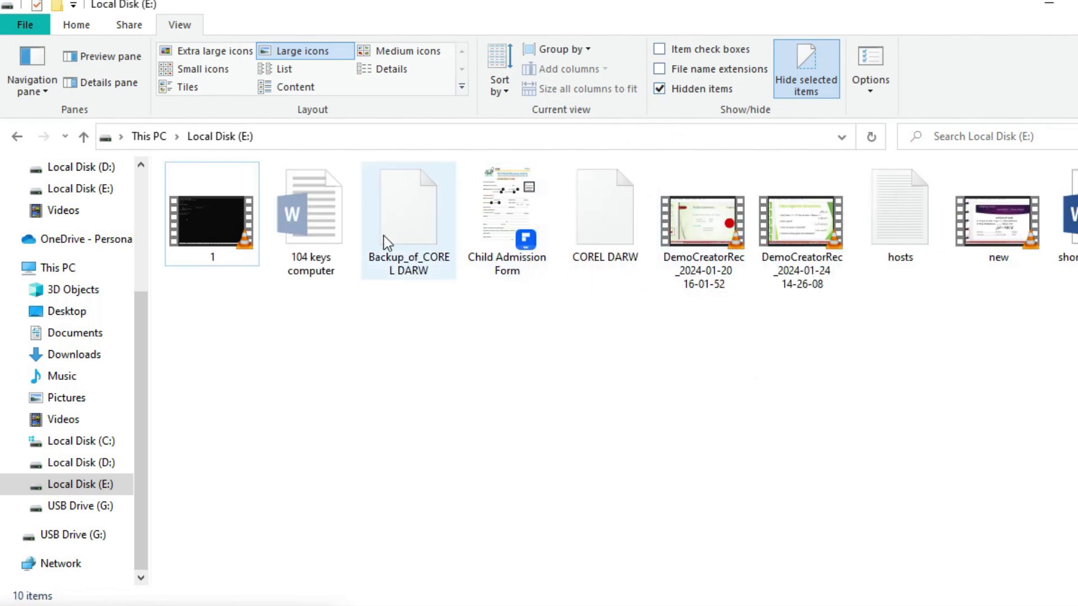
pyautogui.click(320, 227)
pyautogui.rightClick(321, 227)
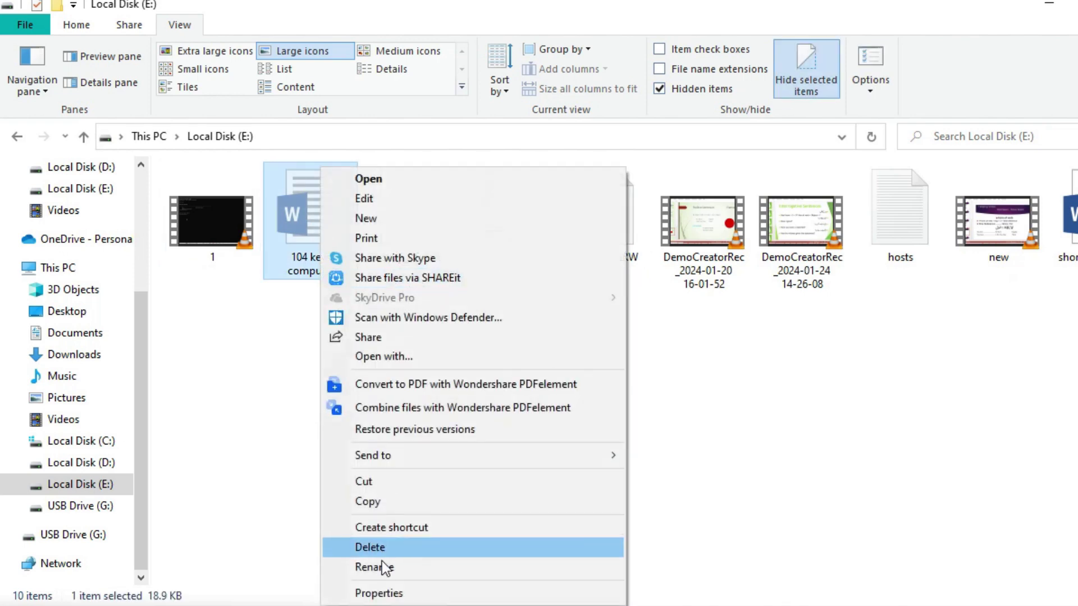
pyautogui.click(379, 593)
pyautogui.click(484, 485)
pyautogui.click(466, 579)
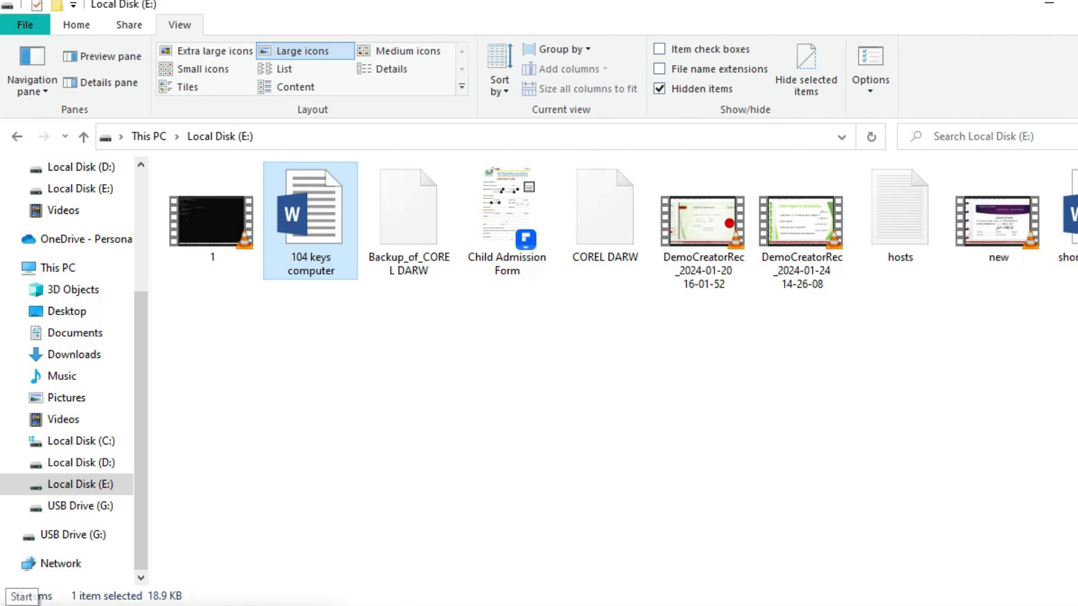
pyautogui.click(14, 603)
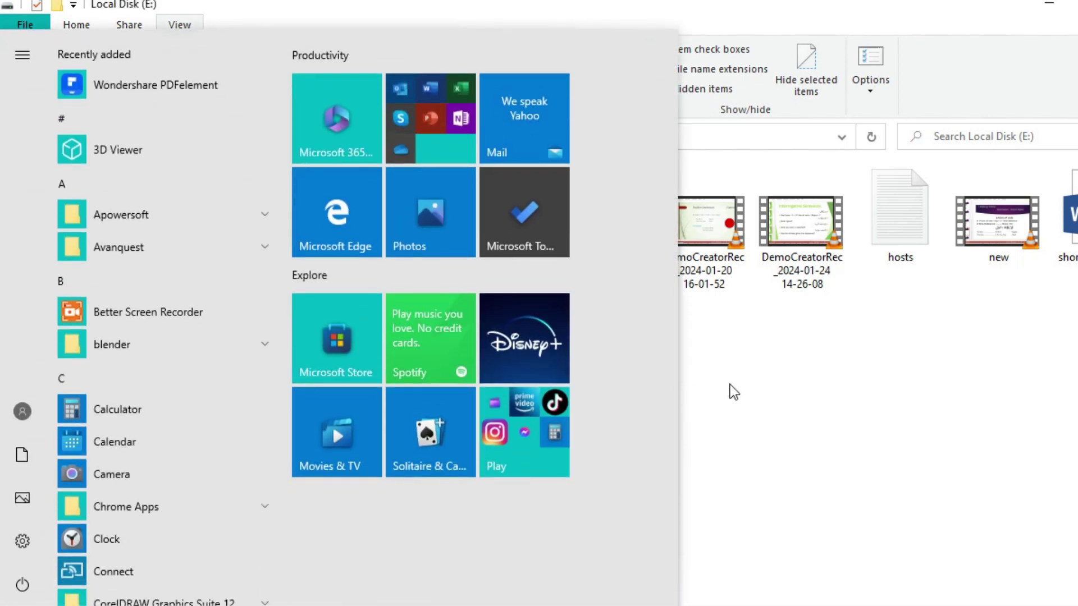
pyautogui.click(729, 385)
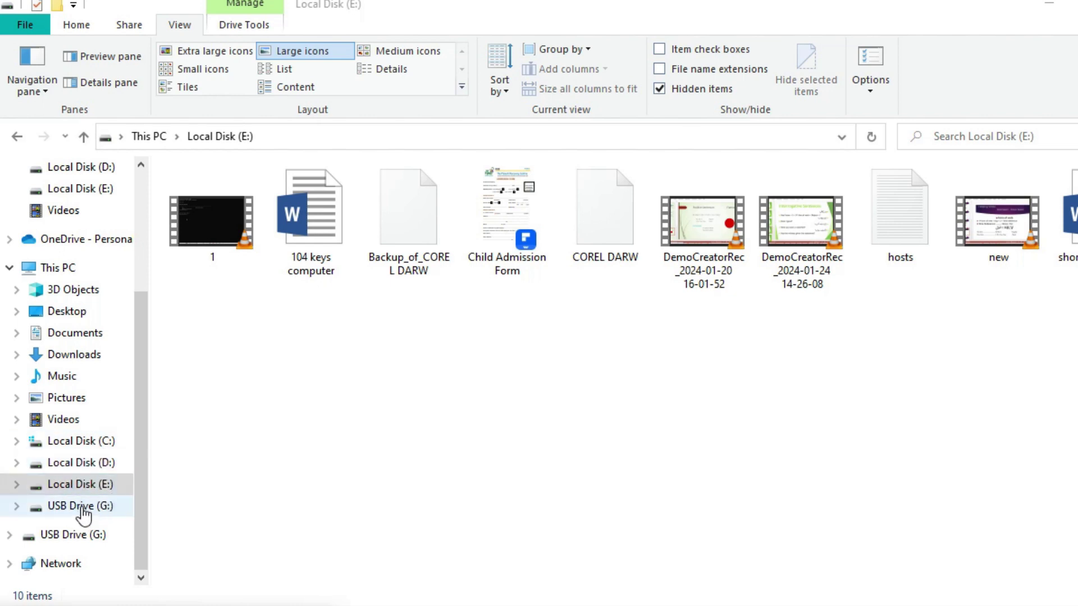
pyautogui.click(89, 467)
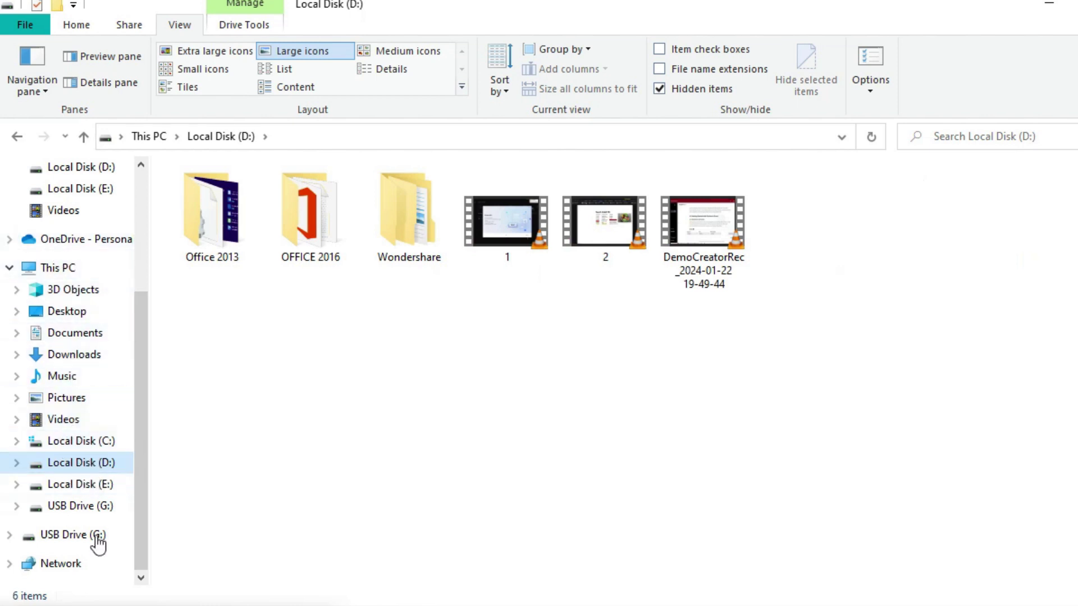
pyautogui.click(143, 278)
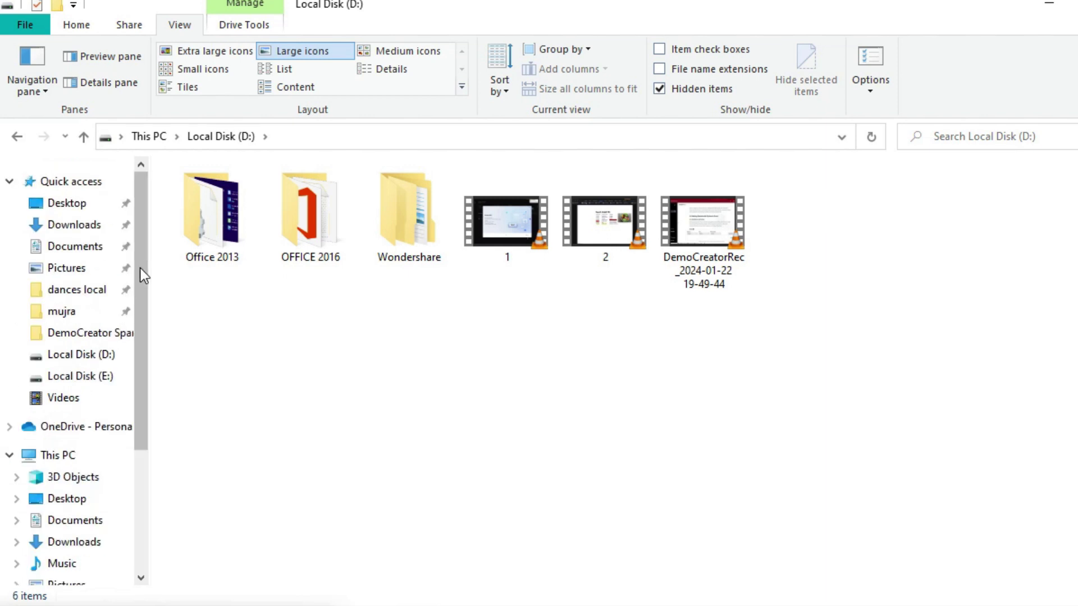
pyautogui.click(65, 458)
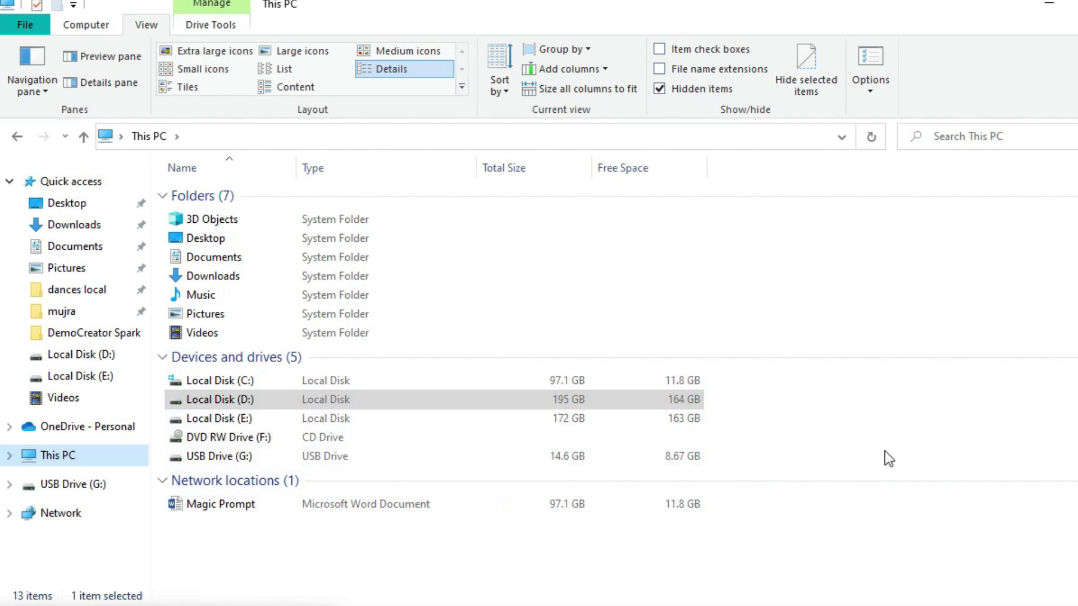
# - Open the Local Group Policy Editor by running gpedit.msc
pyautogui.press('super+r')
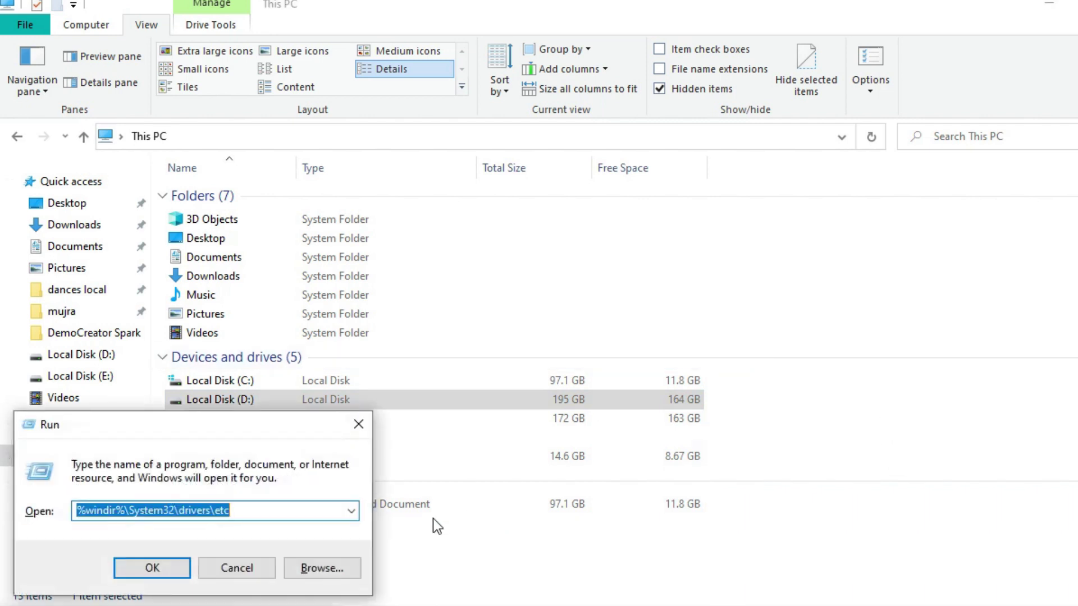
pyautogui.click(308, 514)
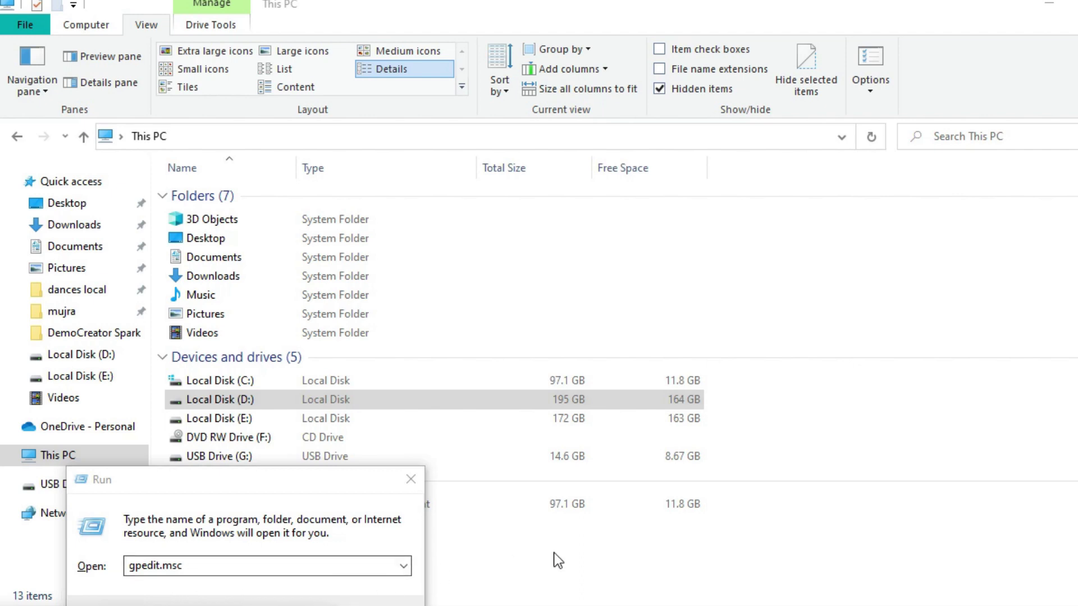
pyautogui.click(344, 557)
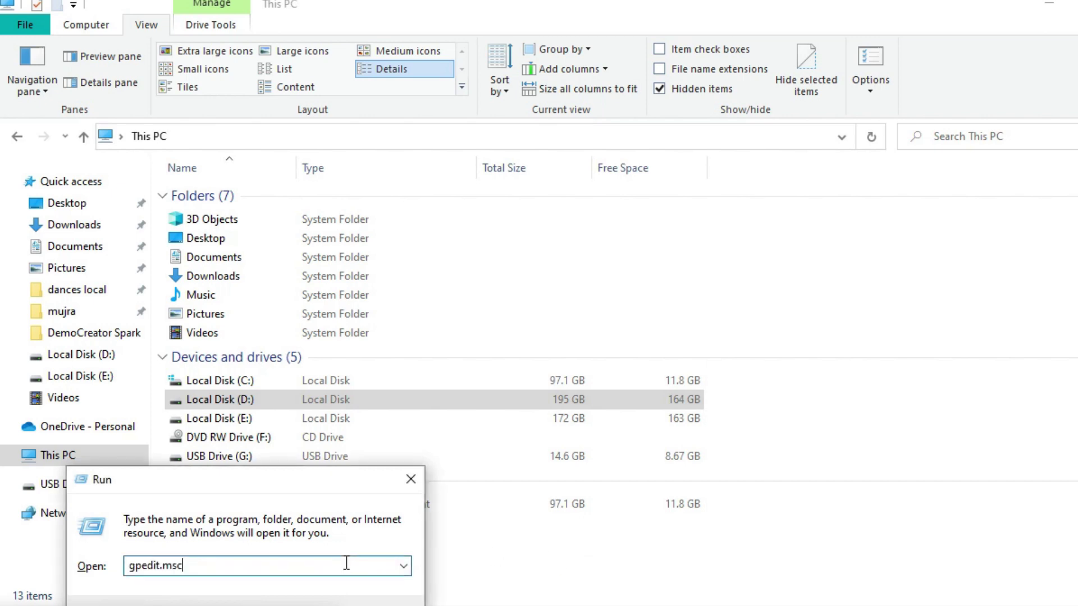
pyautogui.press('Return')
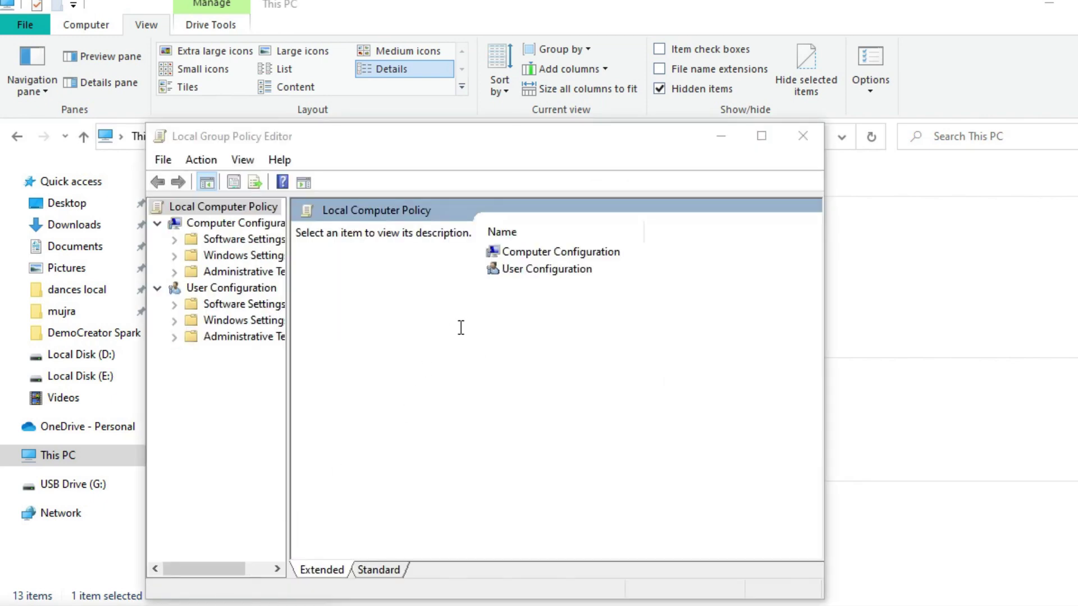
# - Open the File Explorer policy folder under User Configuration, Administrative Templates, Windows Components, with the editor window maximized
pyautogui.click(243, 339)
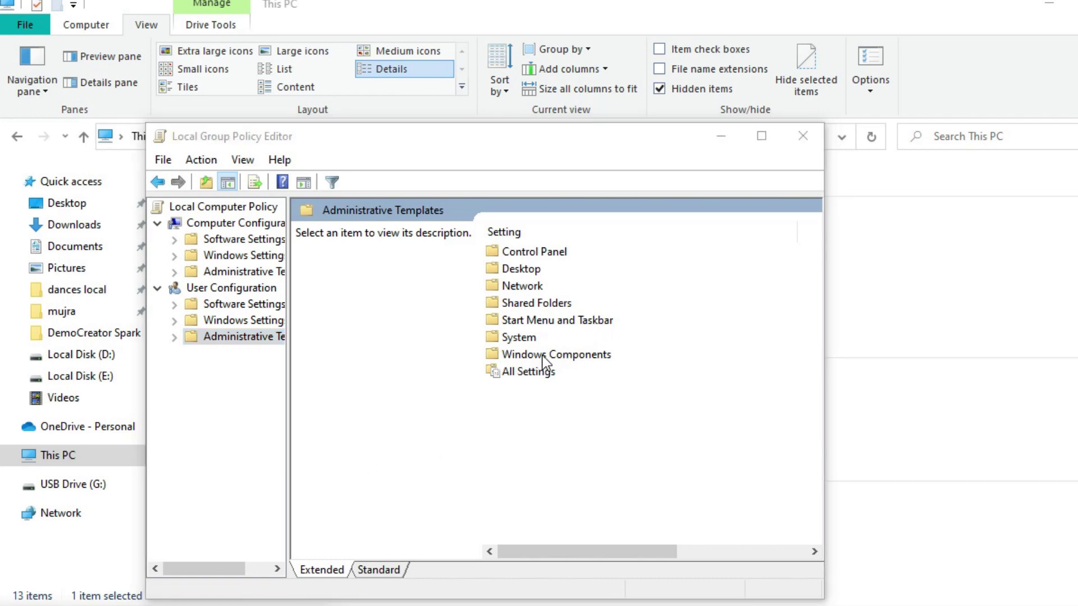
pyautogui.click(578, 362)
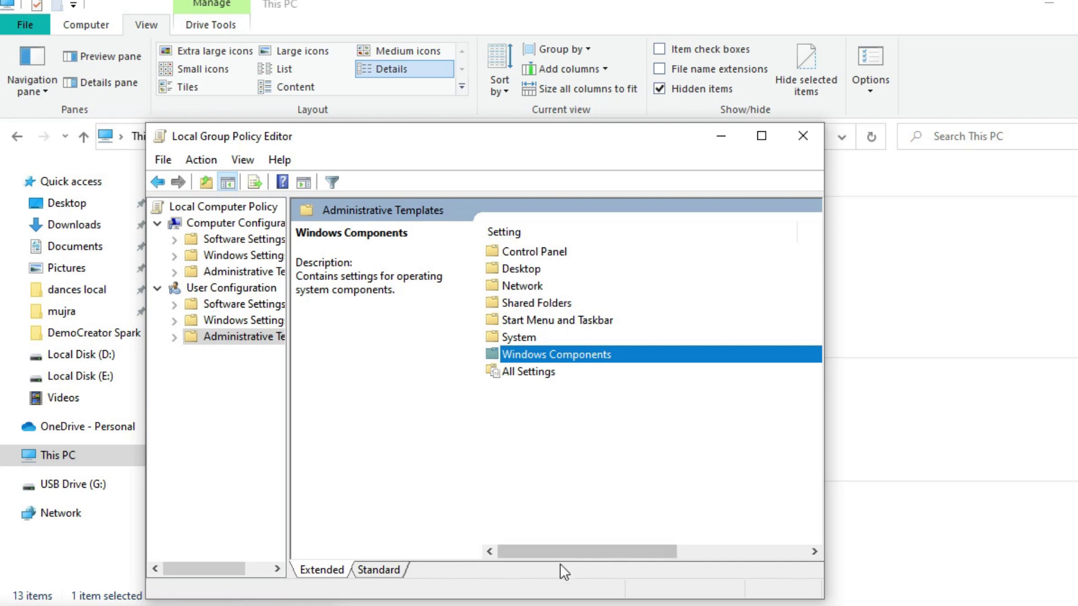
pyautogui.moveTo(808, 558); pyautogui.dragTo(809, 556)
pyautogui.moveTo(491, 550); pyautogui.dragTo(491, 550)
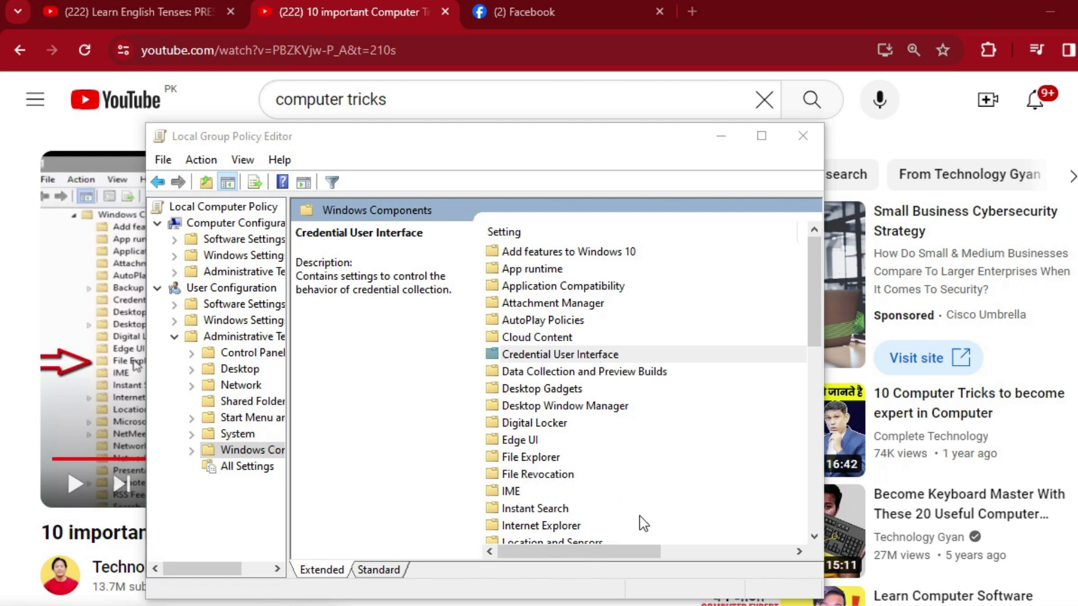
pyautogui.click(813, 536)
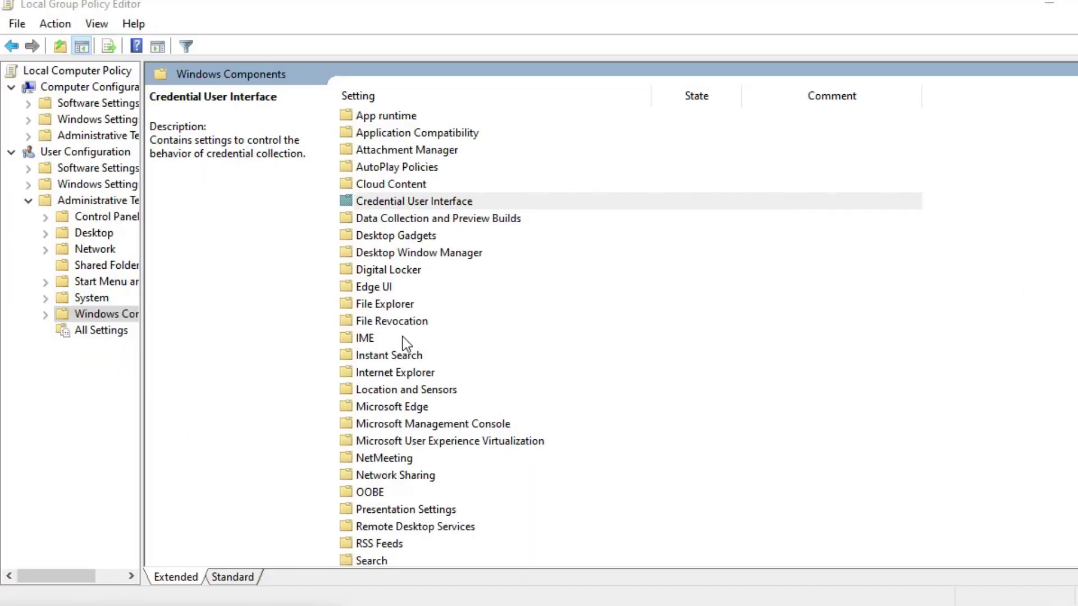
pyautogui.doubleClick(391, 304)
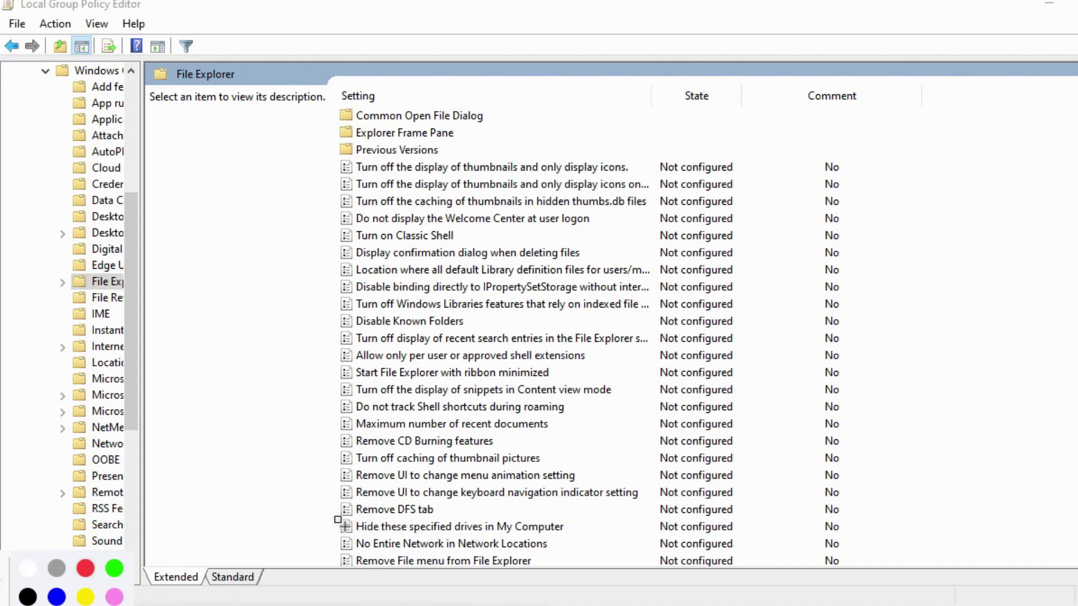
pyautogui.moveTo(338, 522)
pyautogui.mouseDown()
pyautogui.moveTo(418, 546)
pyautogui.moveTo(572, 536)
pyautogui.mouseUp()
pyautogui.hotkey('ctrl', 'z')
pyautogui.moveTo(327, 516)
pyautogui.mouseDown()
pyautogui.moveTo(383, 532)
pyautogui.moveTo(584, 533)
pyautogui.moveTo(567, 531)
pyautogui.mouseUp()
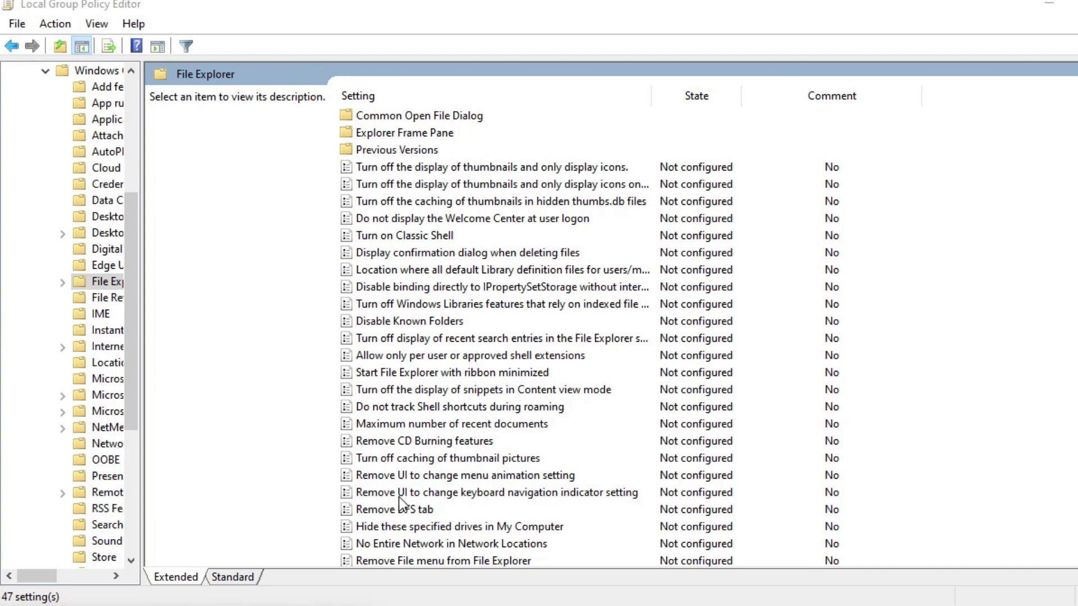
# - Enable the "Hide these specified drives in My Computer" policy with the "Restrict D drive only" combination and apply it
pyautogui.click(410, 527)
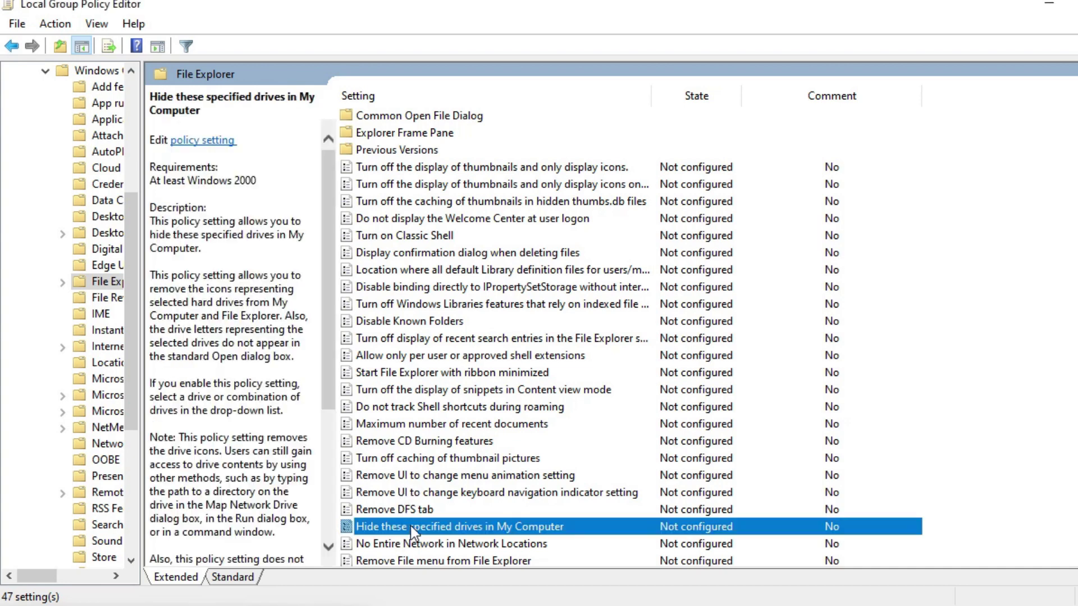
pyautogui.doubleClick(419, 526)
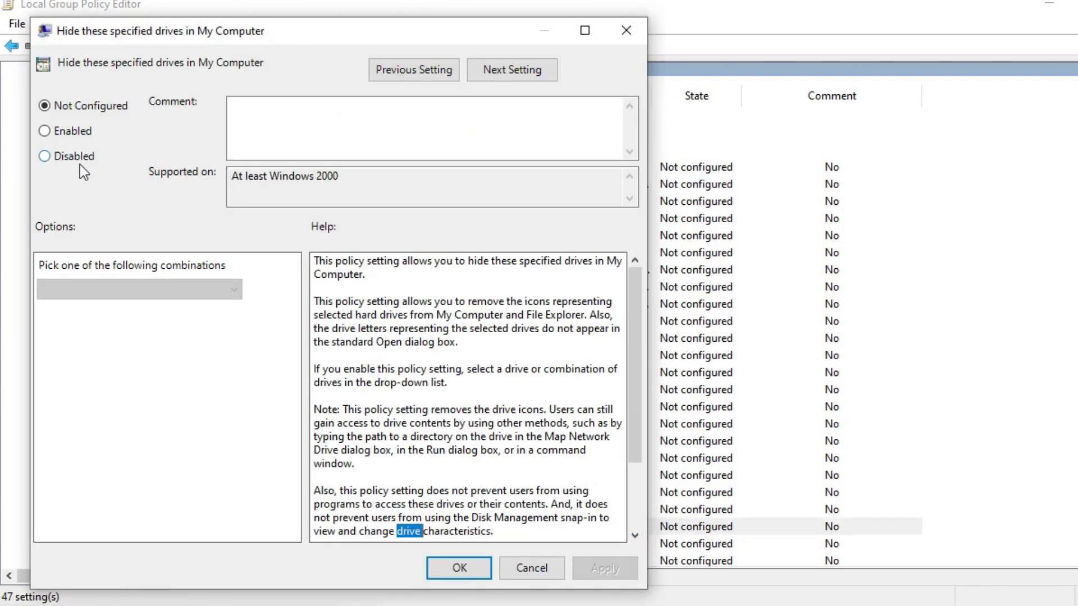
pyautogui.click(45, 133)
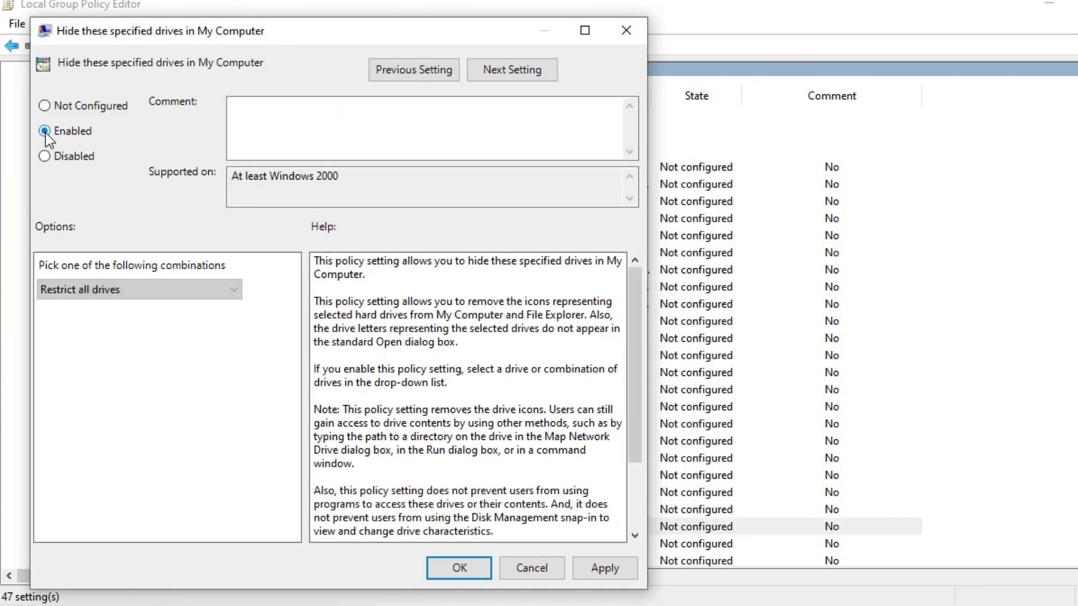
pyautogui.click(234, 289)
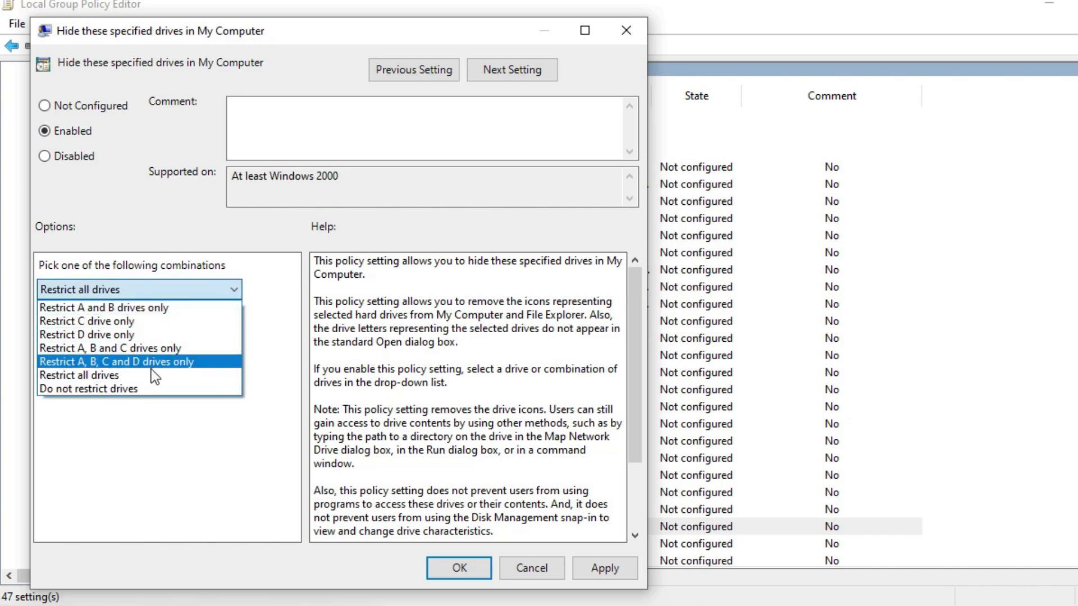
pyautogui.click(116, 337)
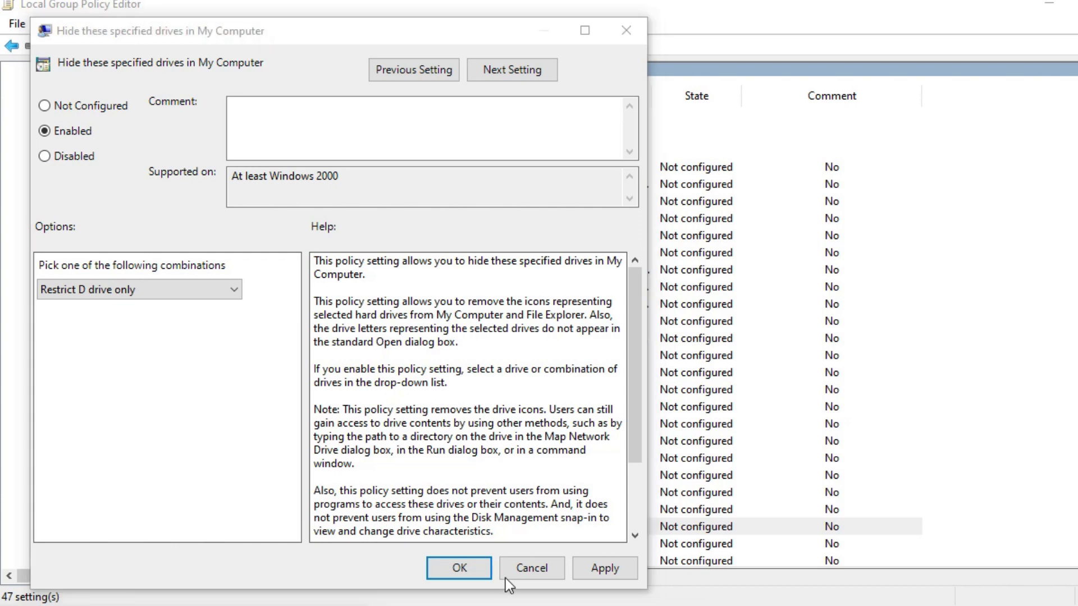
pyautogui.click(598, 569)
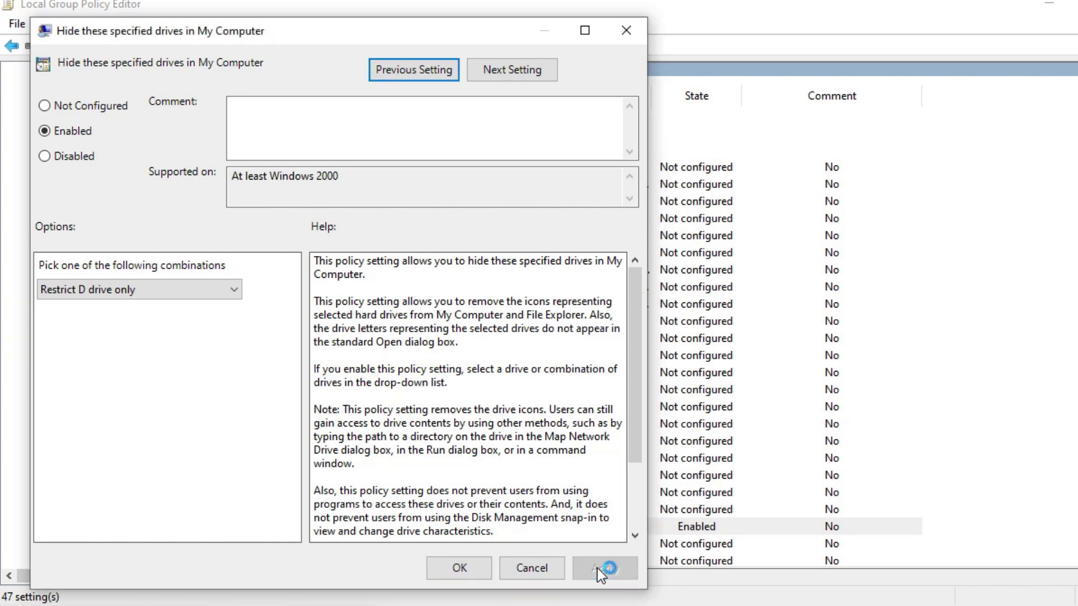
pyautogui.click(458, 566)
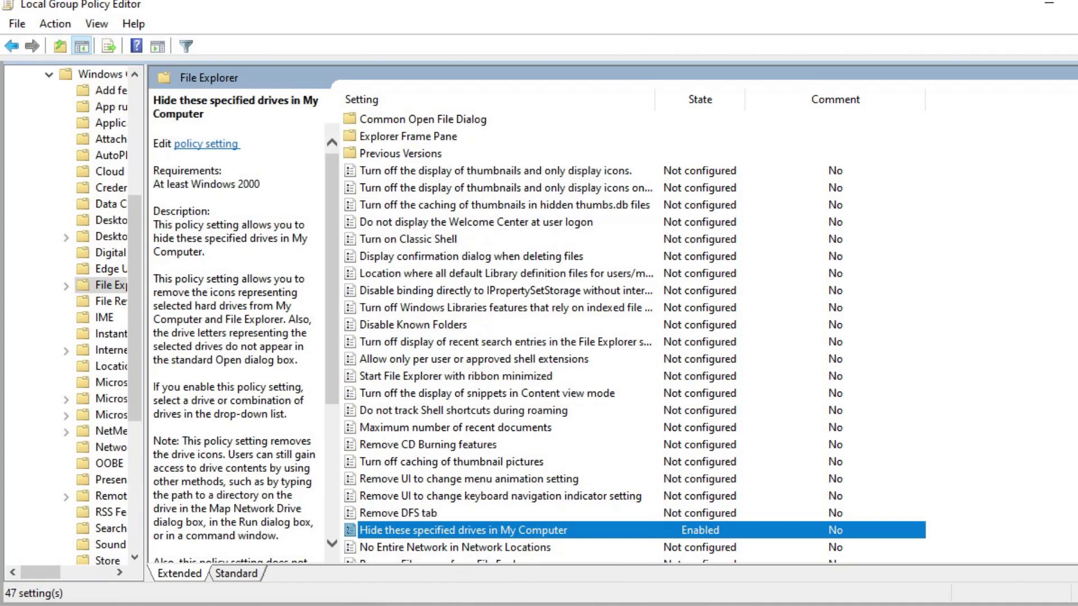
# - Switch to the logo folder window in File Explorer and open This PC to check which drives are listed
pyautogui.click(433, 605)
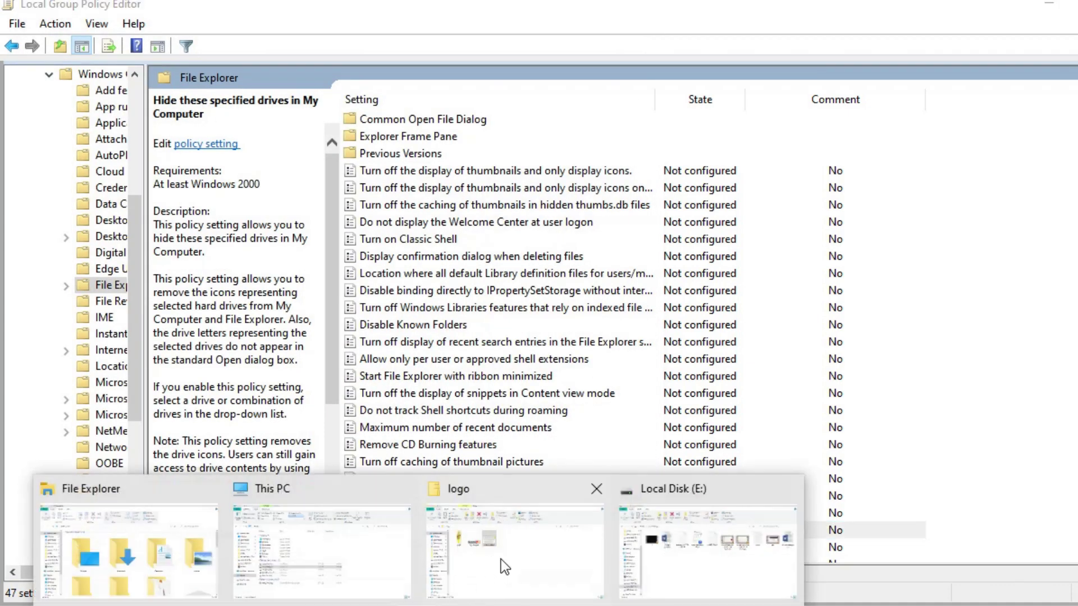
pyautogui.click(492, 566)
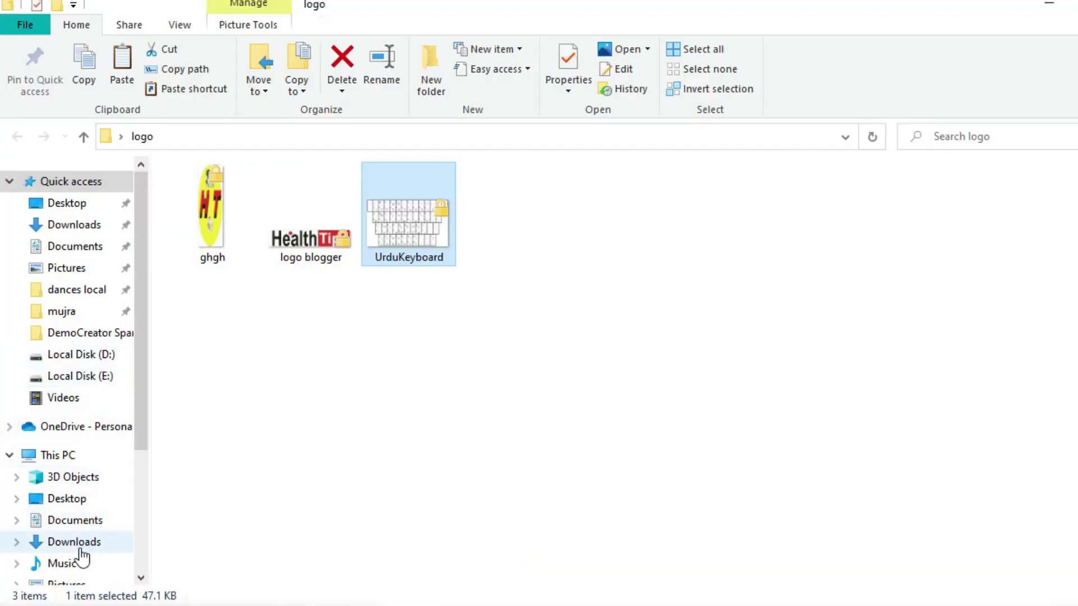
pyautogui.click(70, 468)
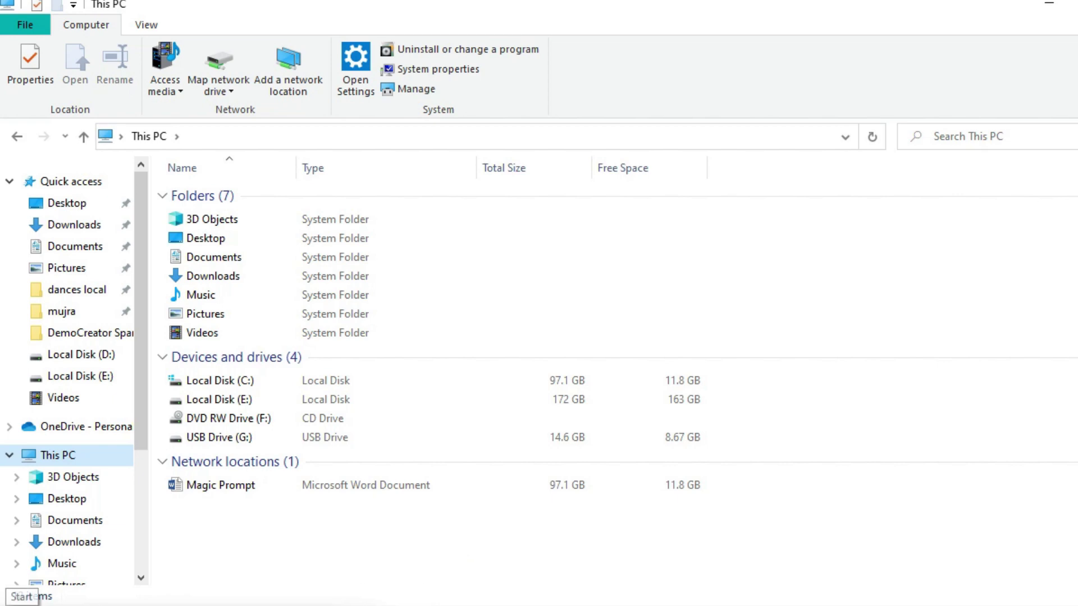
pyautogui.click(23, 605)
pyautogui.click(732, 488)
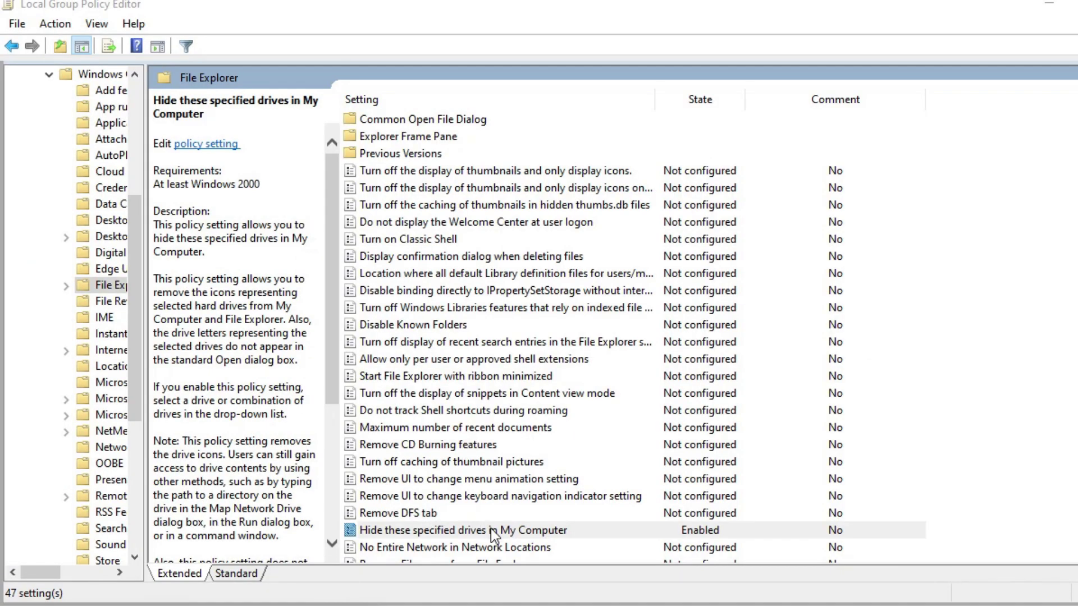
# - Set the "Hide these specified drives in My Computer" policy to Disabled in the Local Group Policy Editor and apply it
pyautogui.click(465, 531)
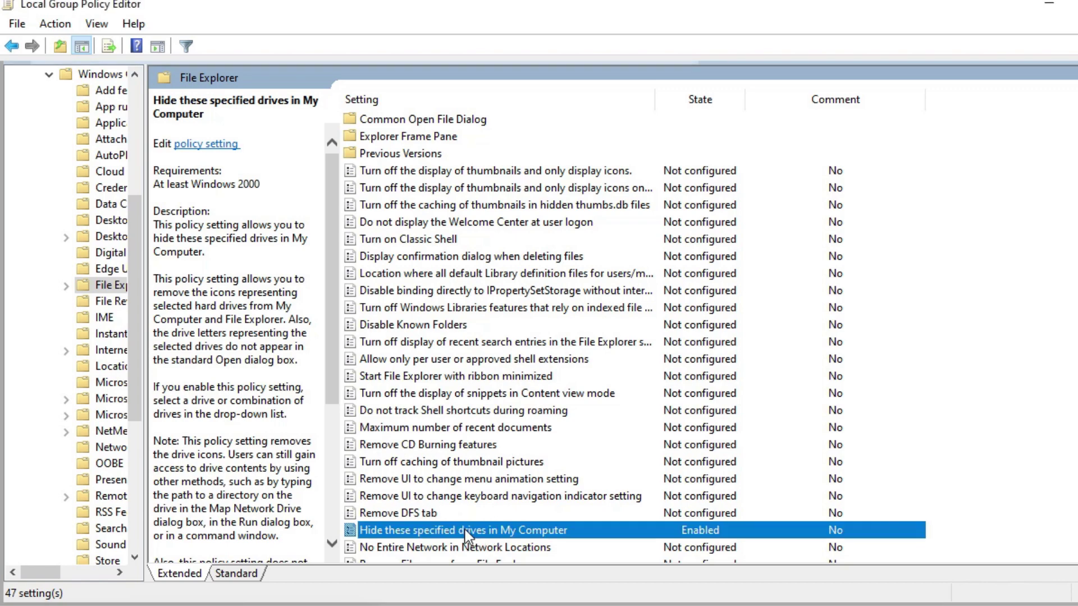
pyautogui.doubleClick(466, 530)
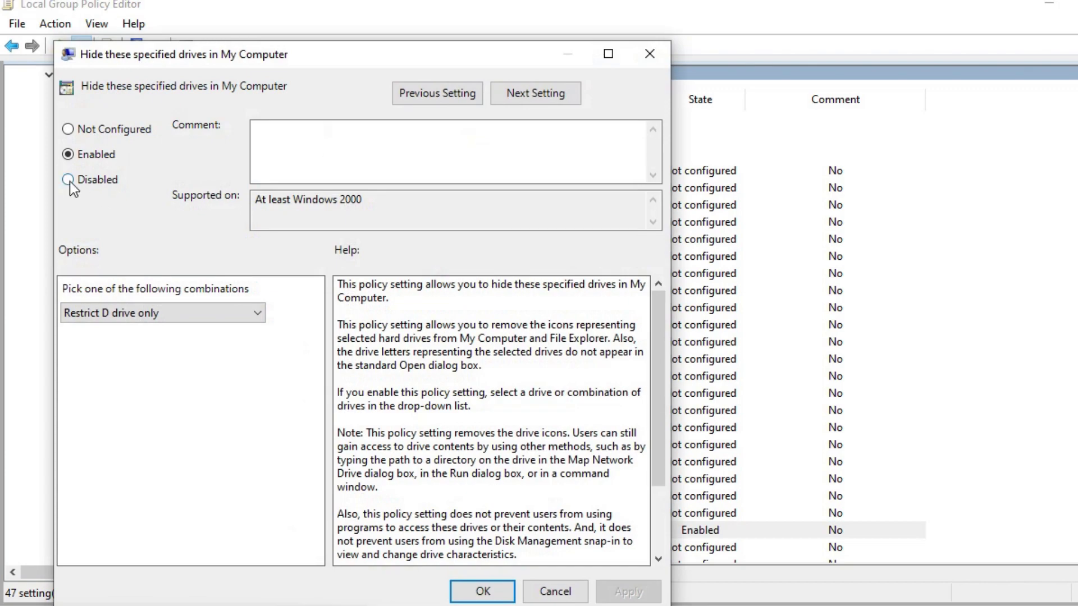
pyautogui.click(69, 180)
pyautogui.click(66, 156)
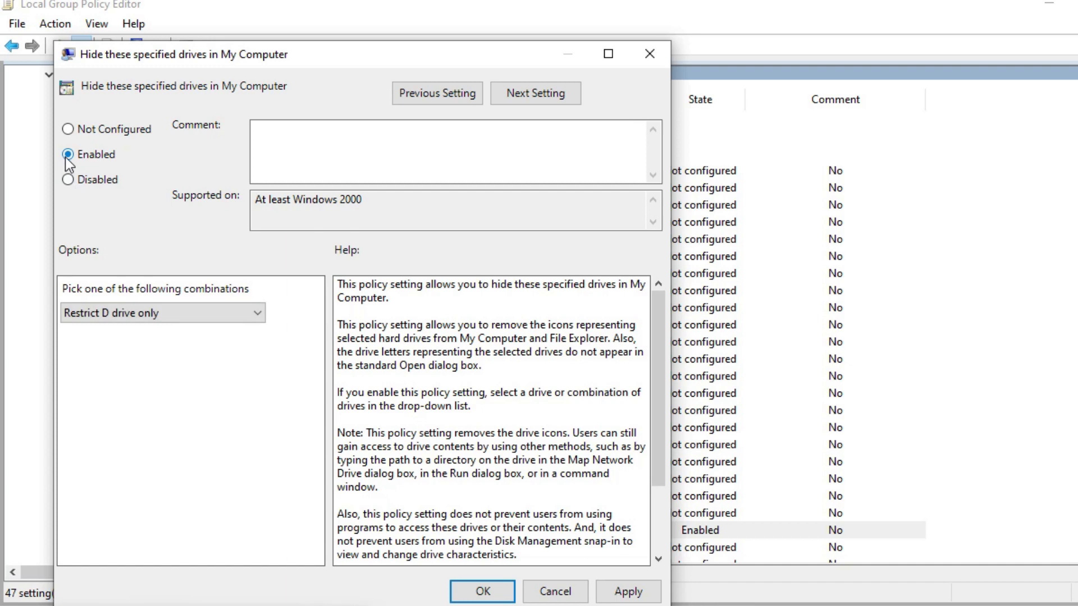
pyautogui.click(70, 179)
pyautogui.click(68, 157)
pyautogui.click(69, 180)
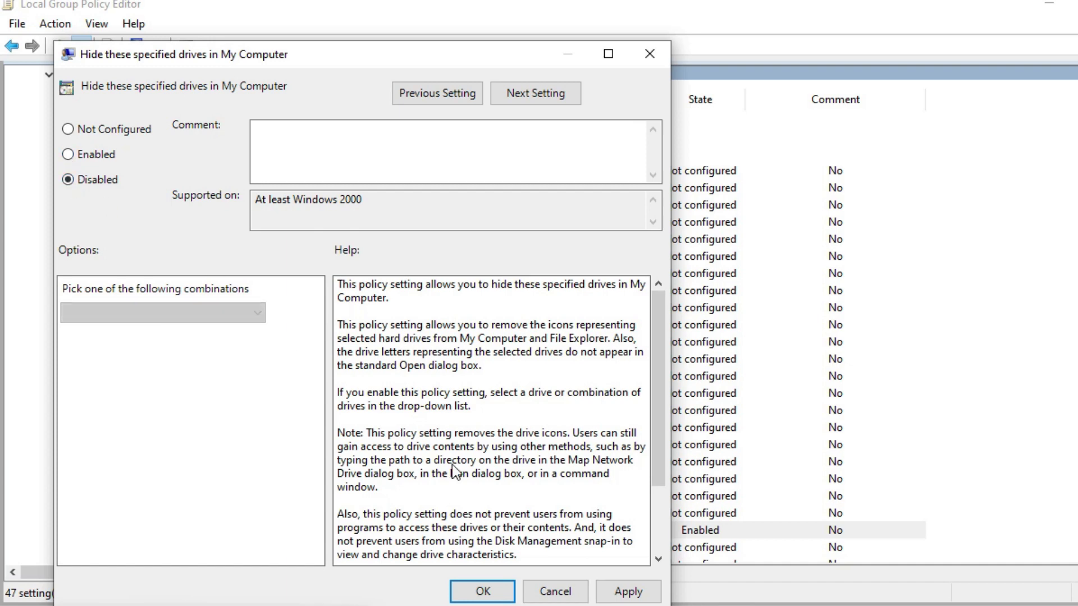
pyautogui.click(629, 592)
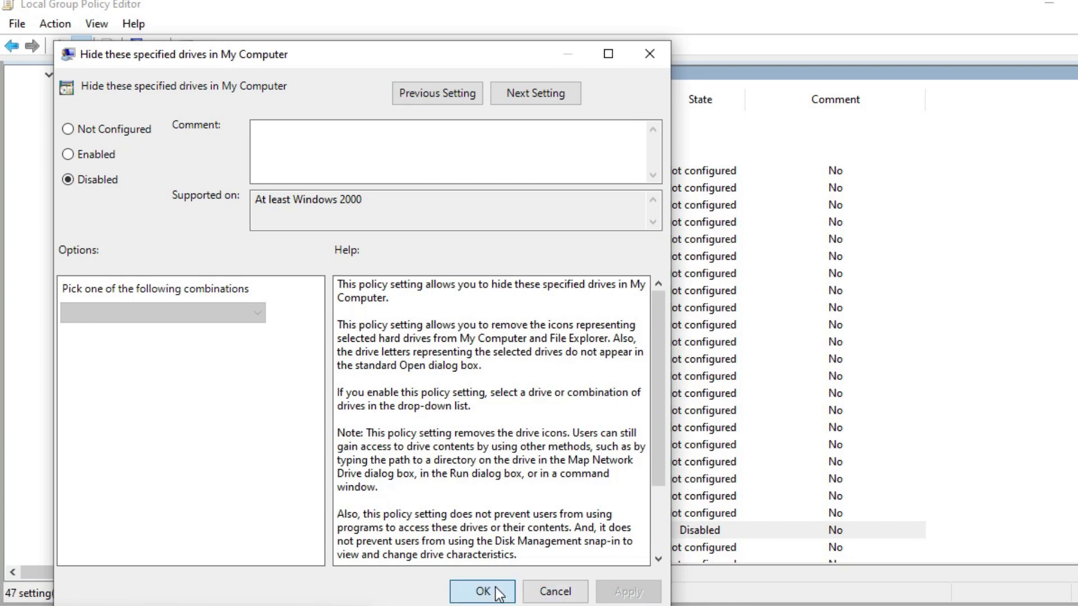
pyautogui.click(483, 591)
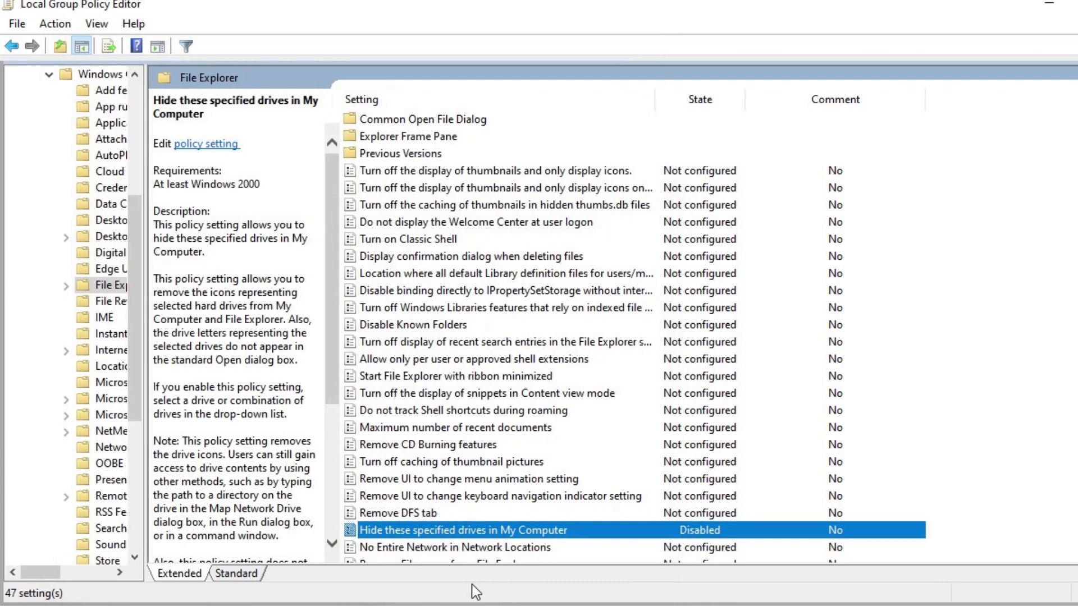
# - Switch to the This PC window in File Explorer and check the listed drives
pyautogui.moveTo(449, 600)
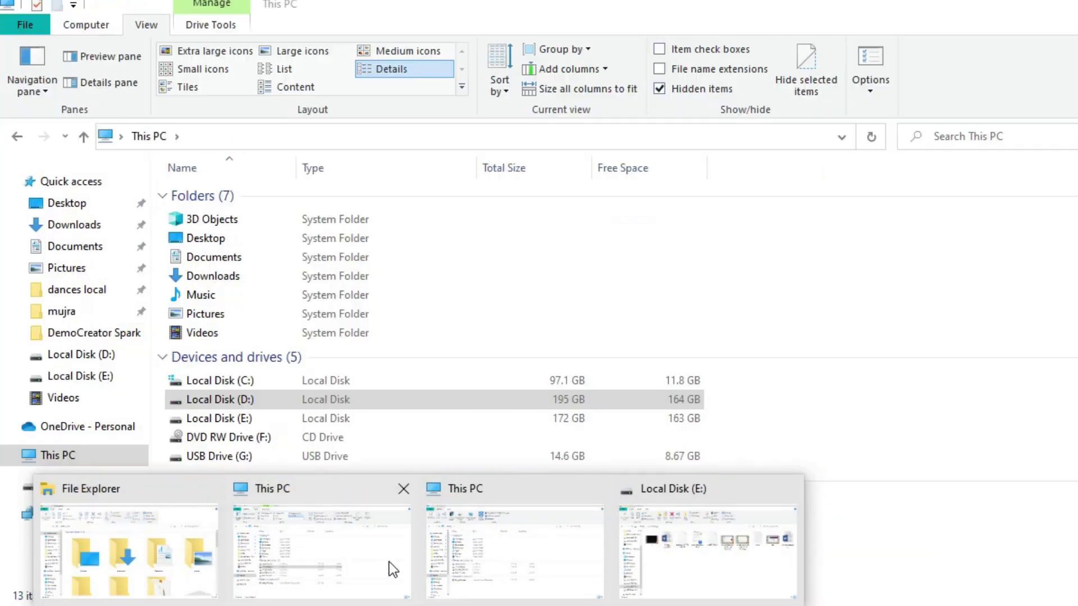
pyautogui.click(376, 555)
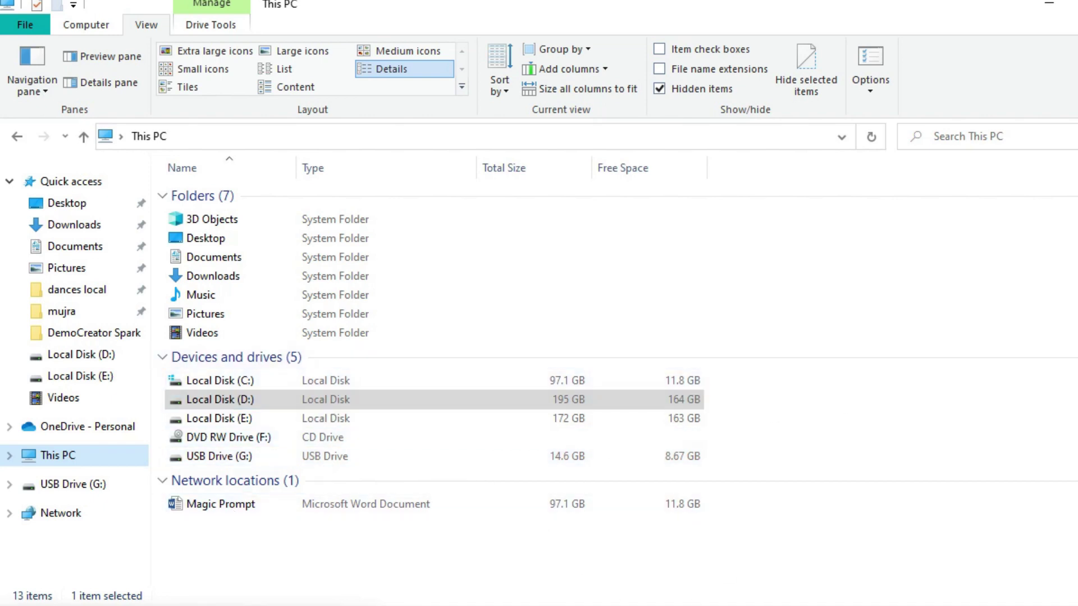
pyautogui.click(11, 605)
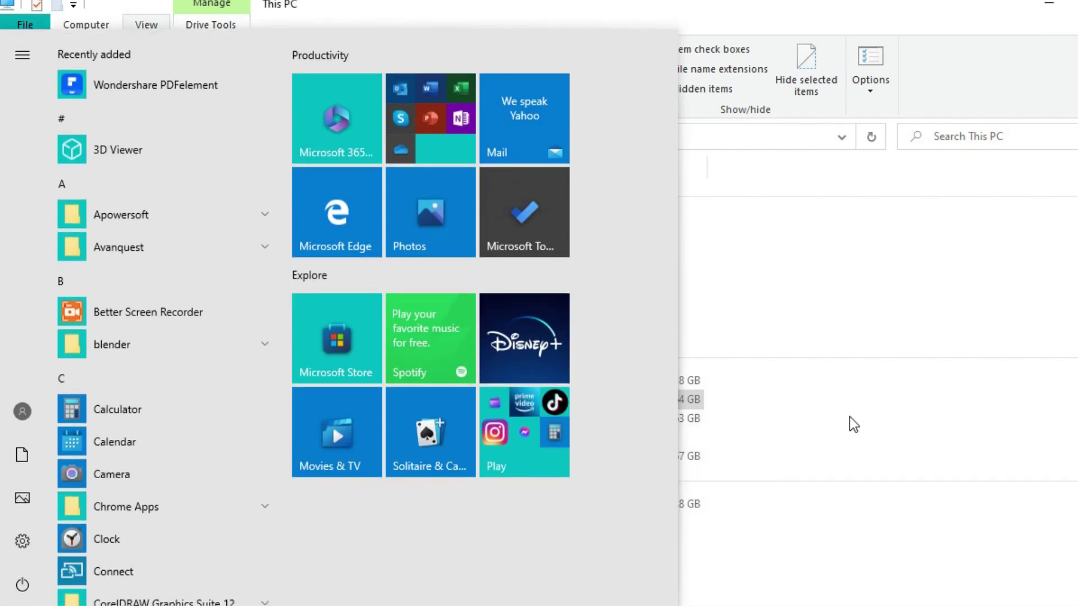
pyautogui.click(849, 416)
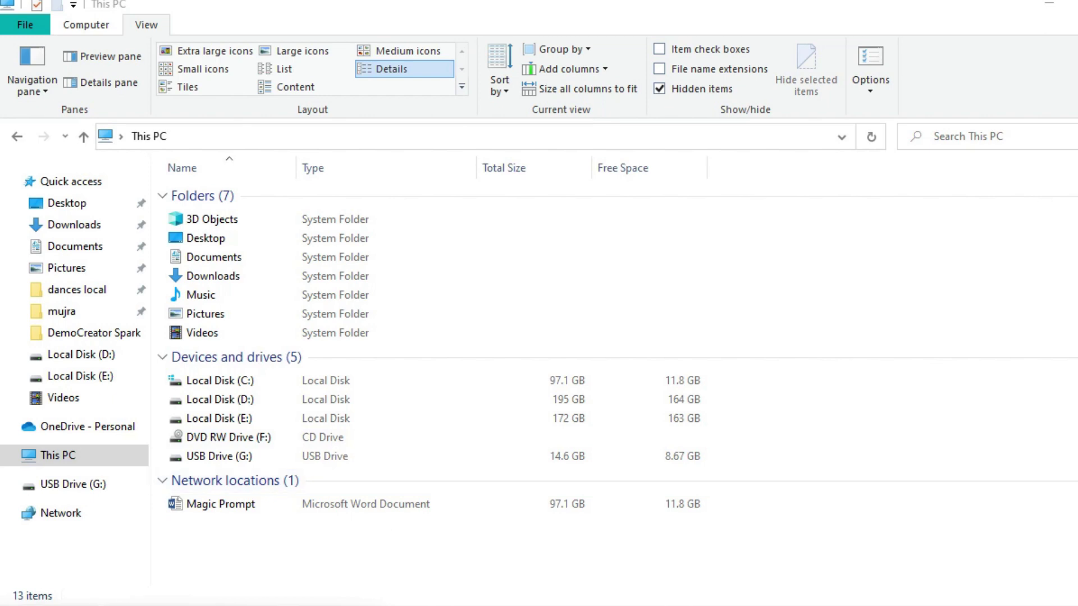
# - Open Command Prompt from the recent searches and enter "sping" at the prompt
pyautogui.click(67, 605)
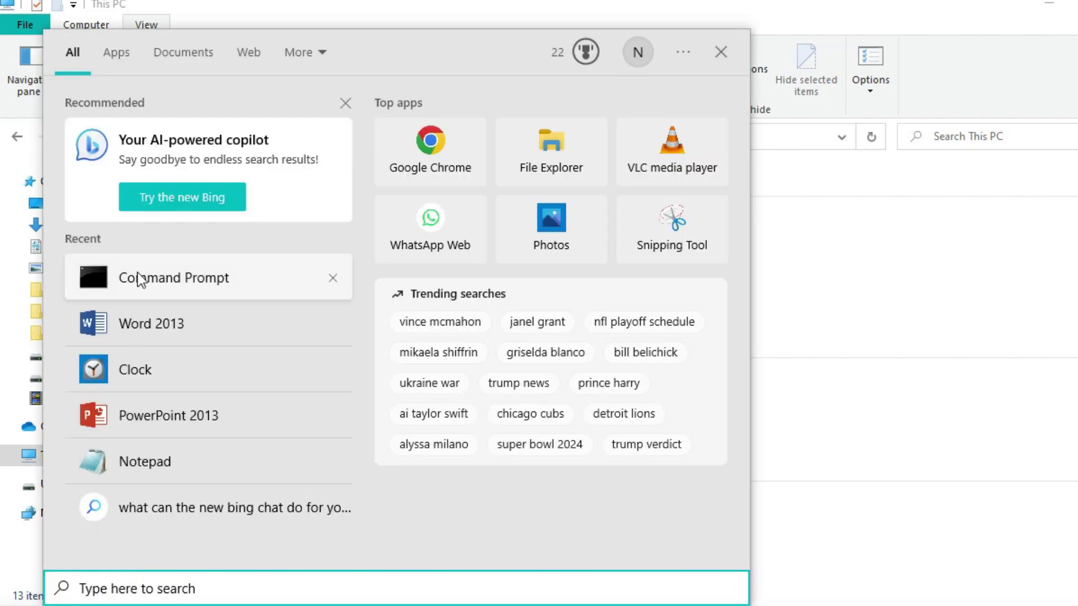
pyautogui.click(156, 278)
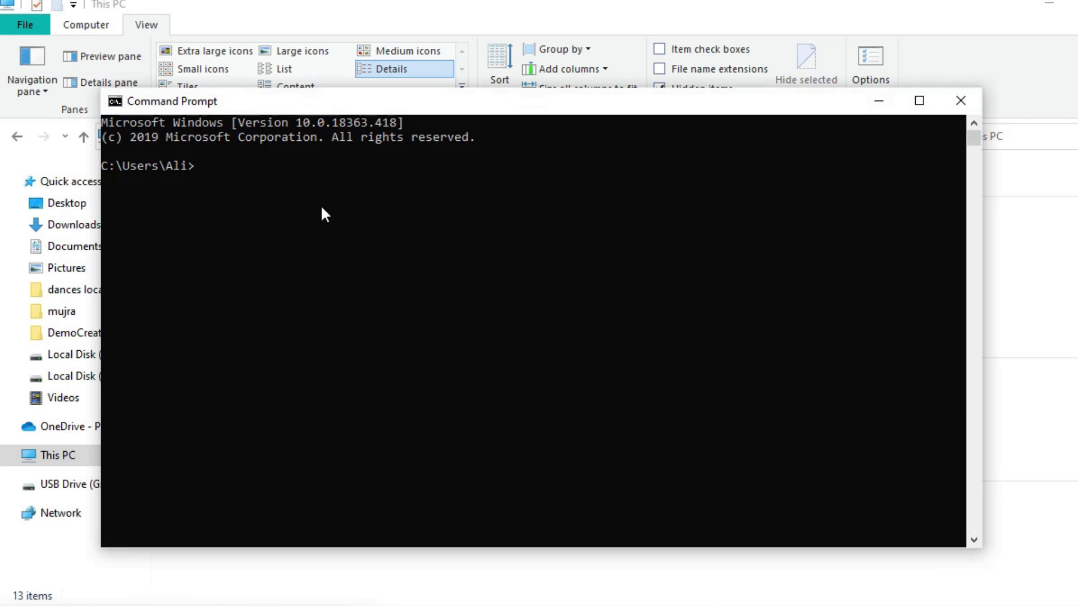
pyautogui.write('sping')
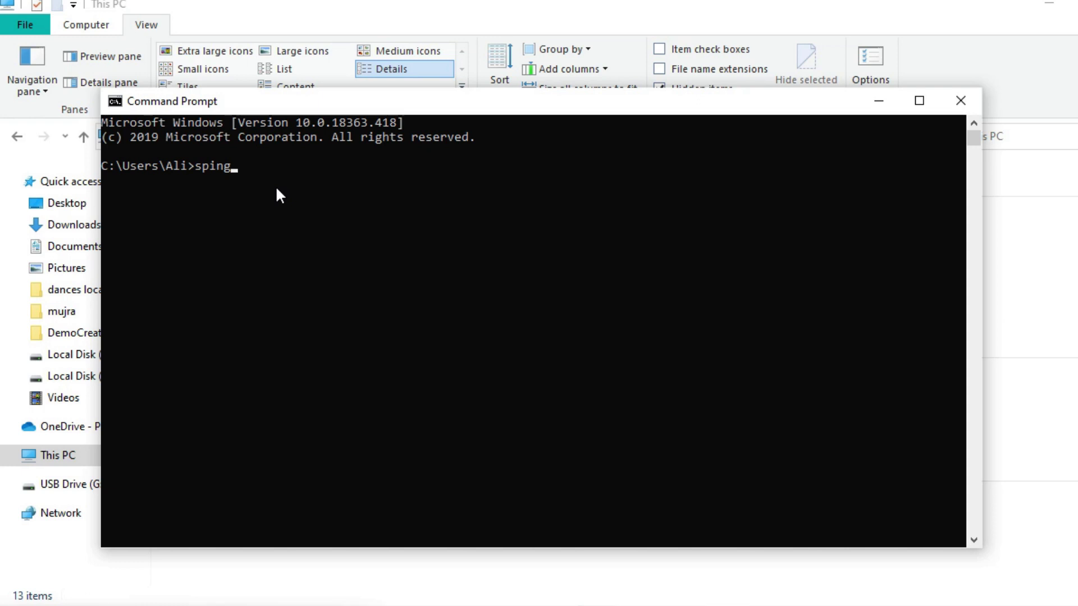